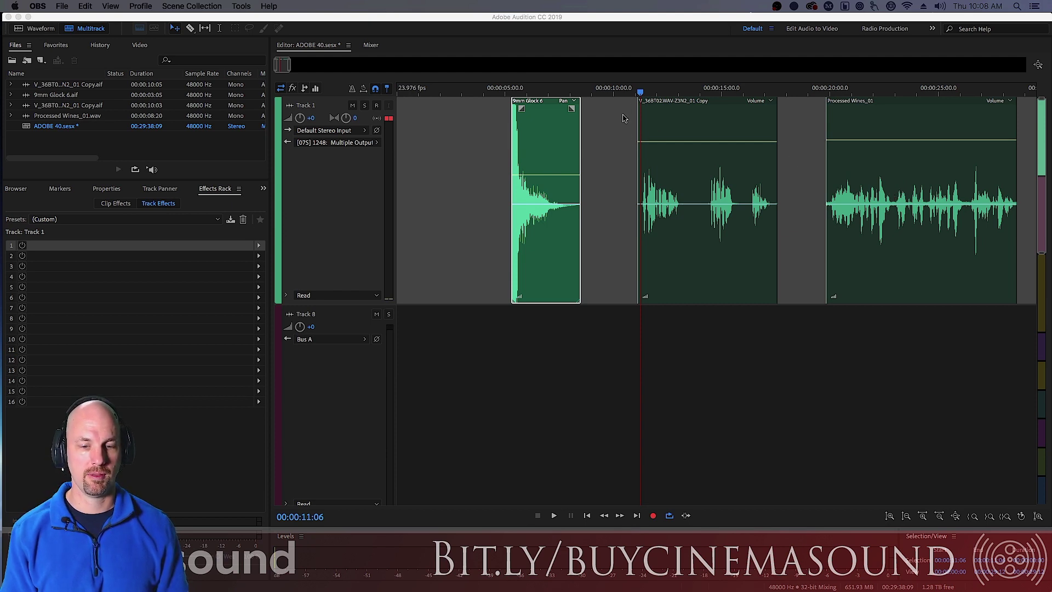
- Play and stop Track 1's clips three times to hear the unprocessed audio
click(652, 31)
key(space)
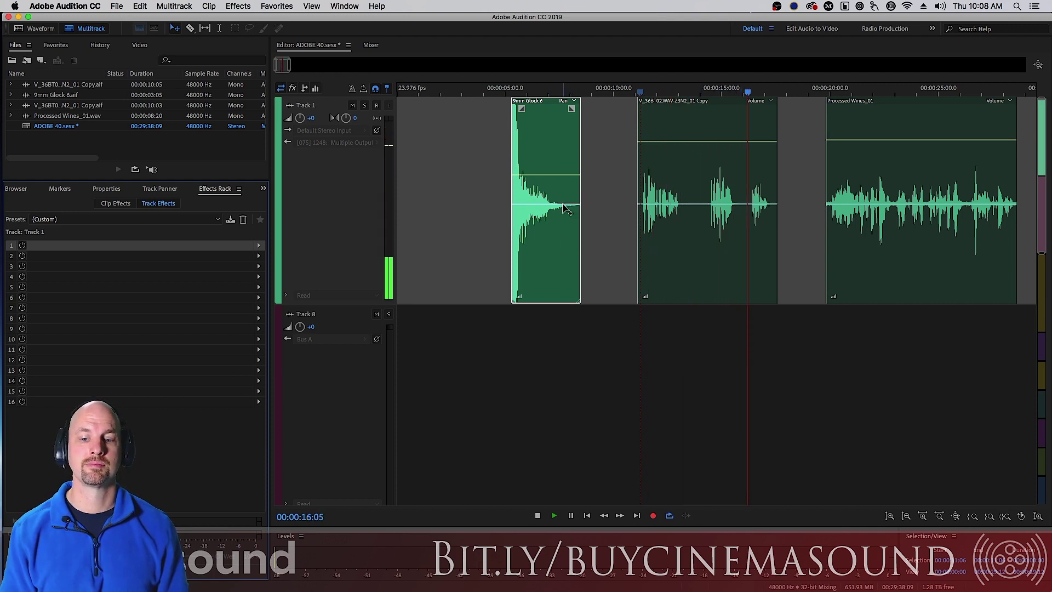
key(space)
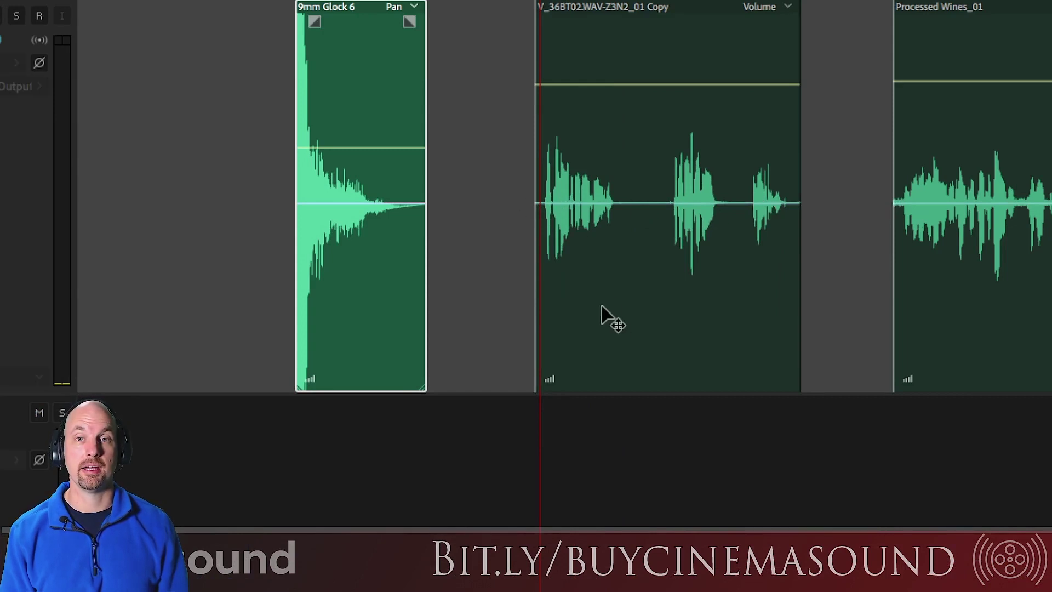
key(space)
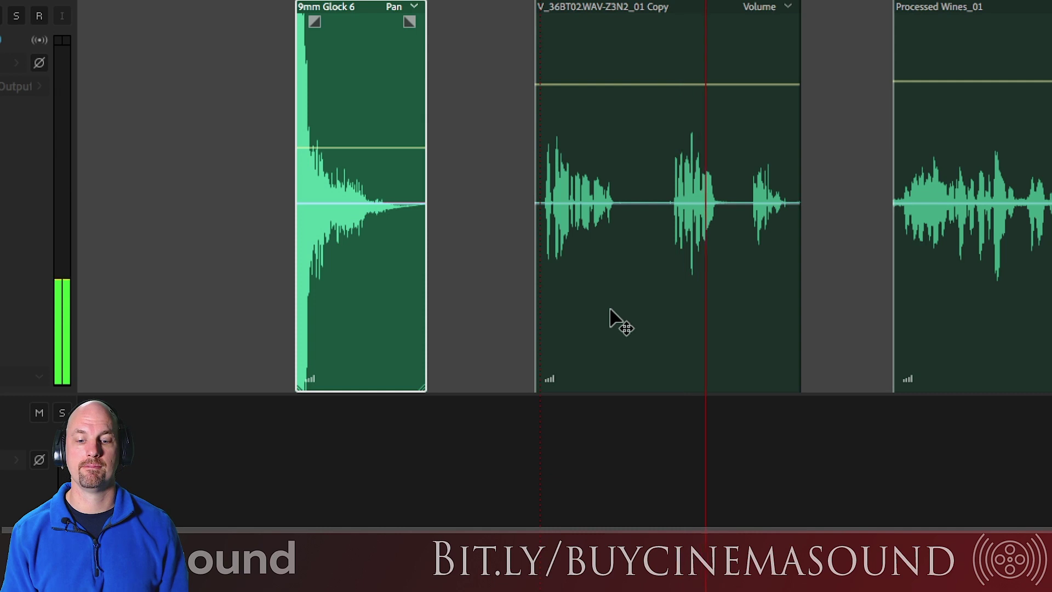
key(space)
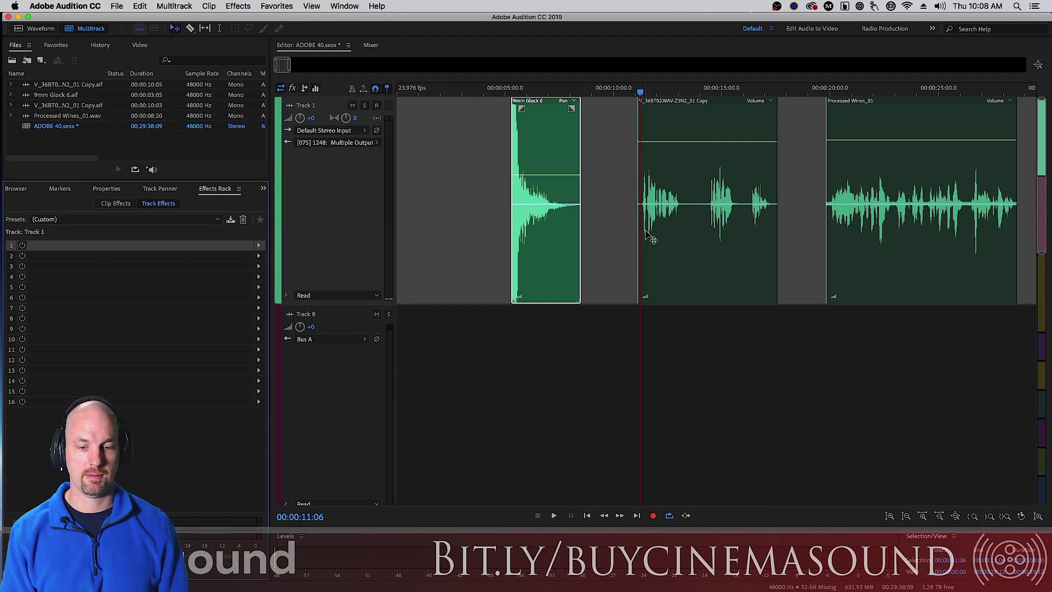
key(space)
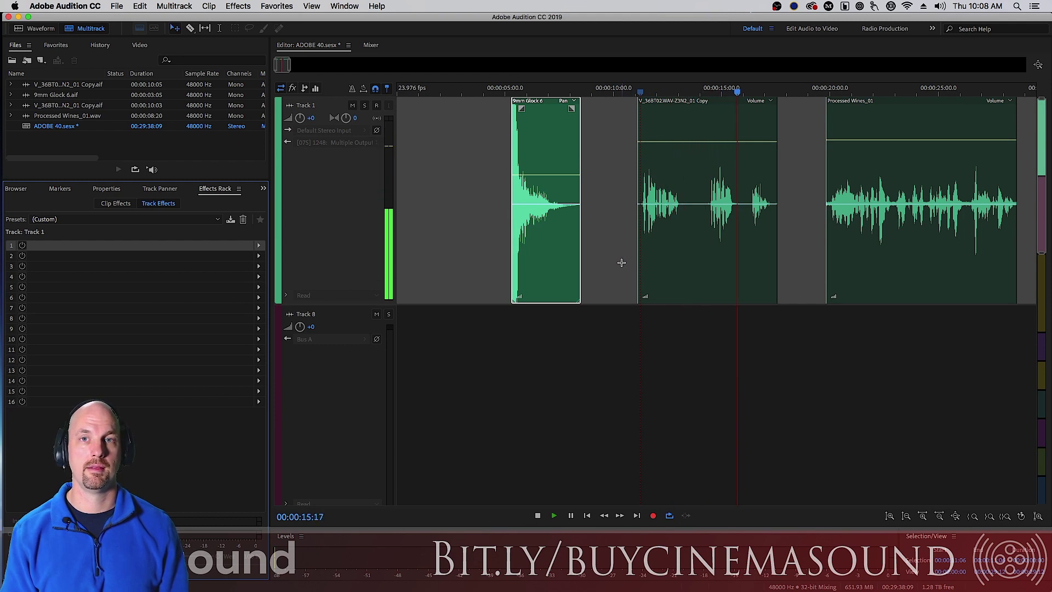
key(space)
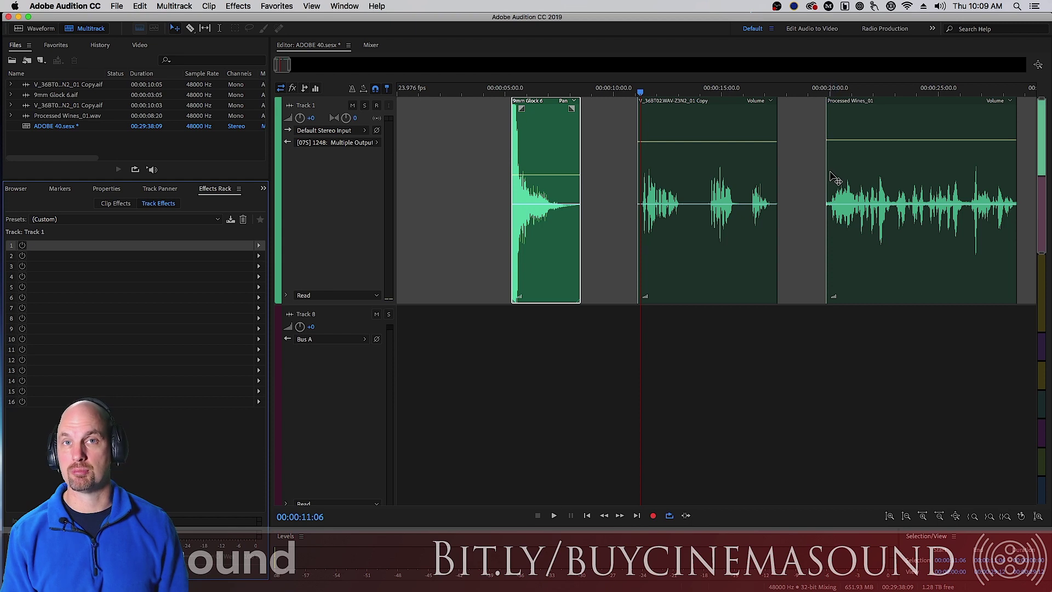
- Check the clips' effects, then deselect them and show Track 1's empty track effects rack
drag(439, 165, 892, 209)
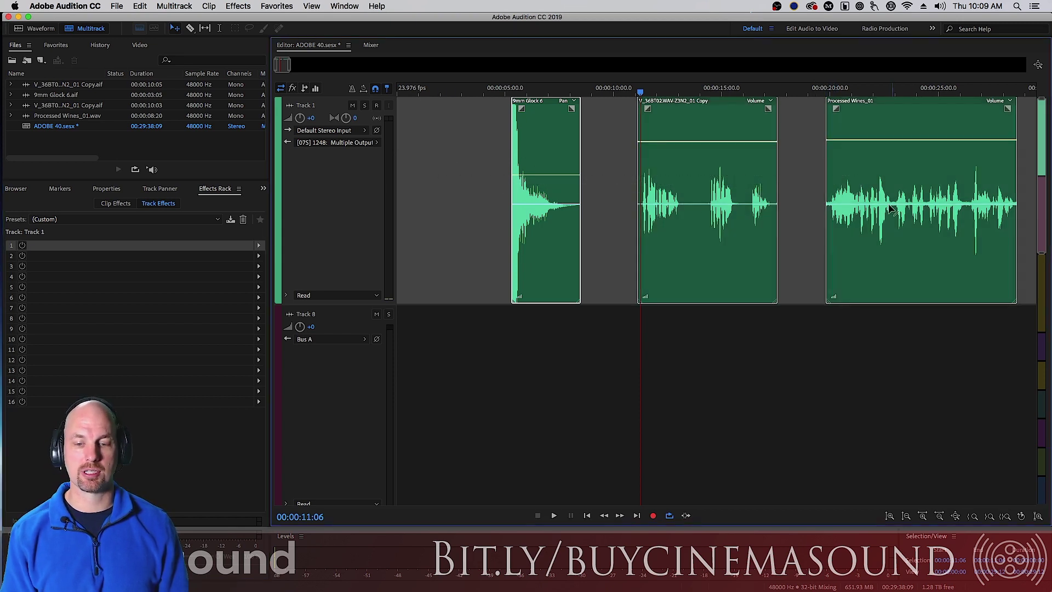
click(252, 7)
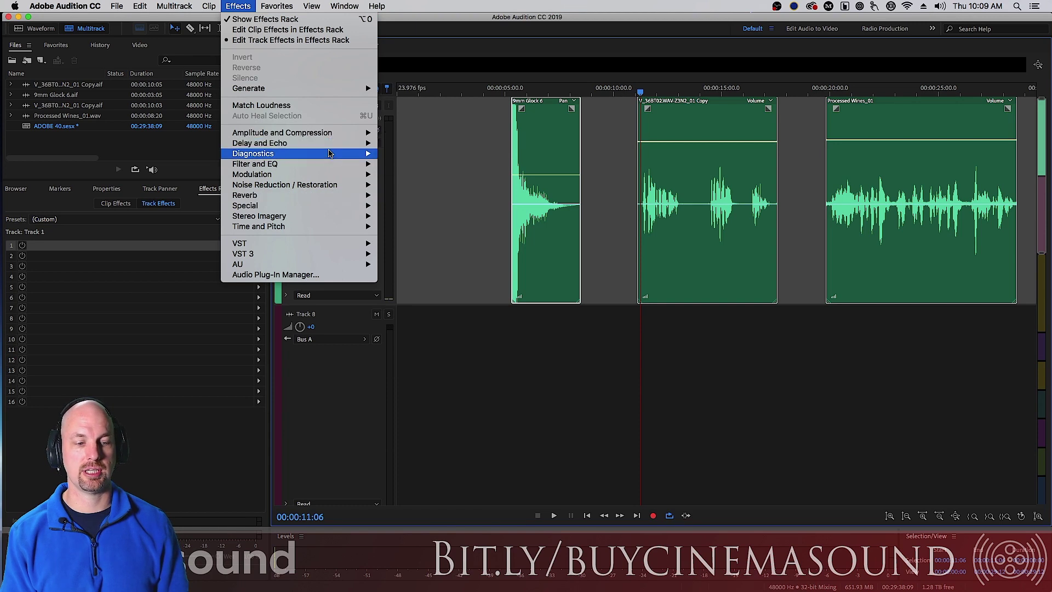
click(256, 5)
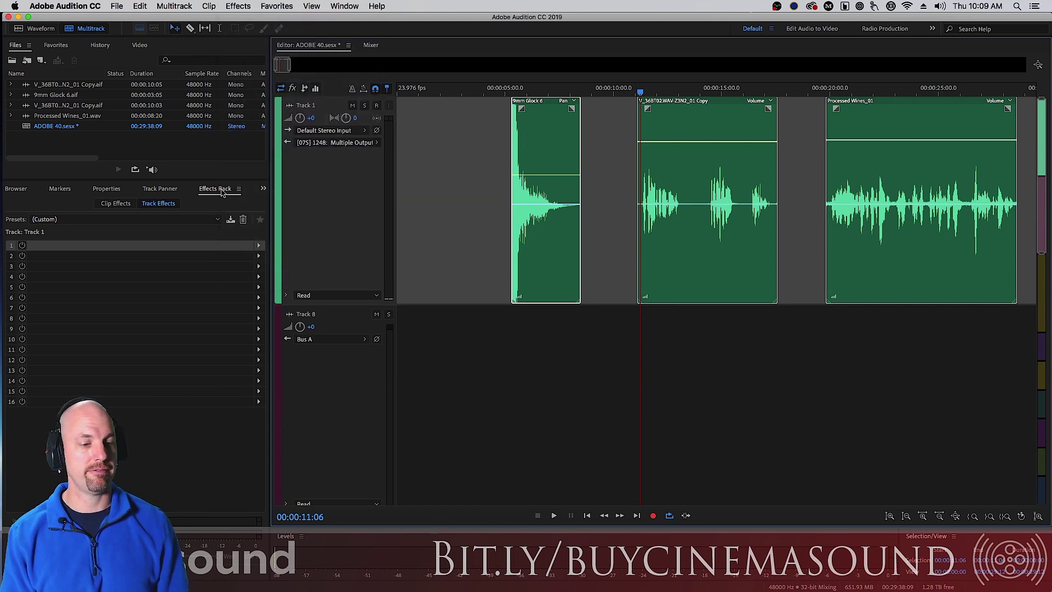
click(115, 203)
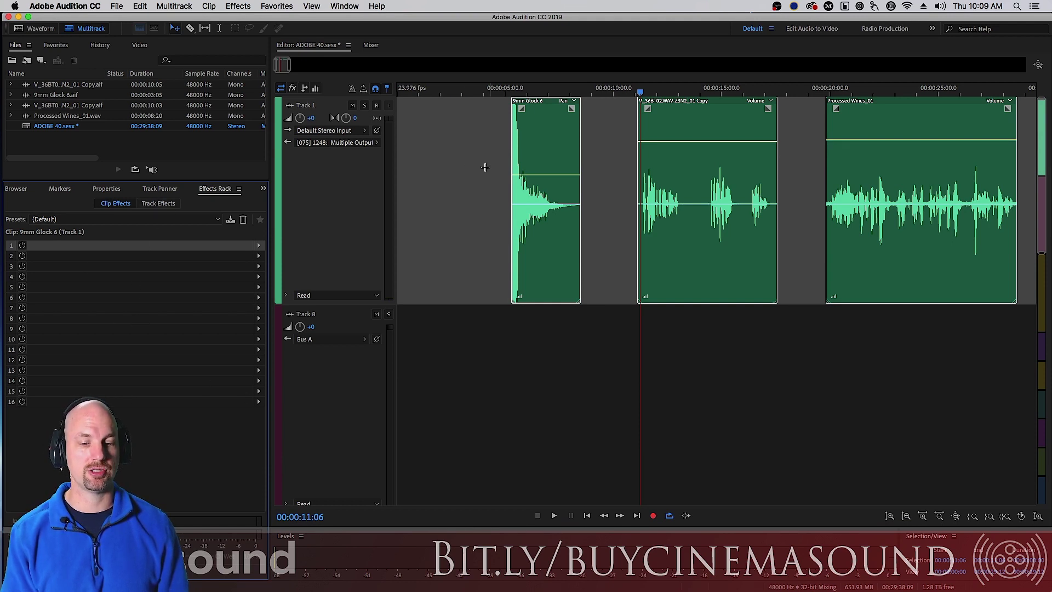
click(462, 175)
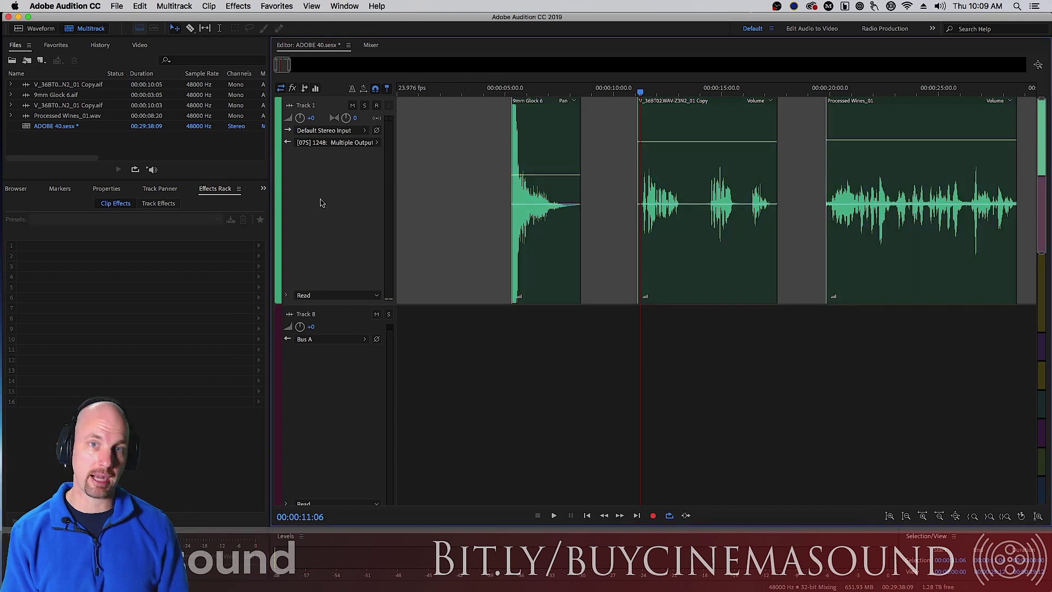
click(161, 204)
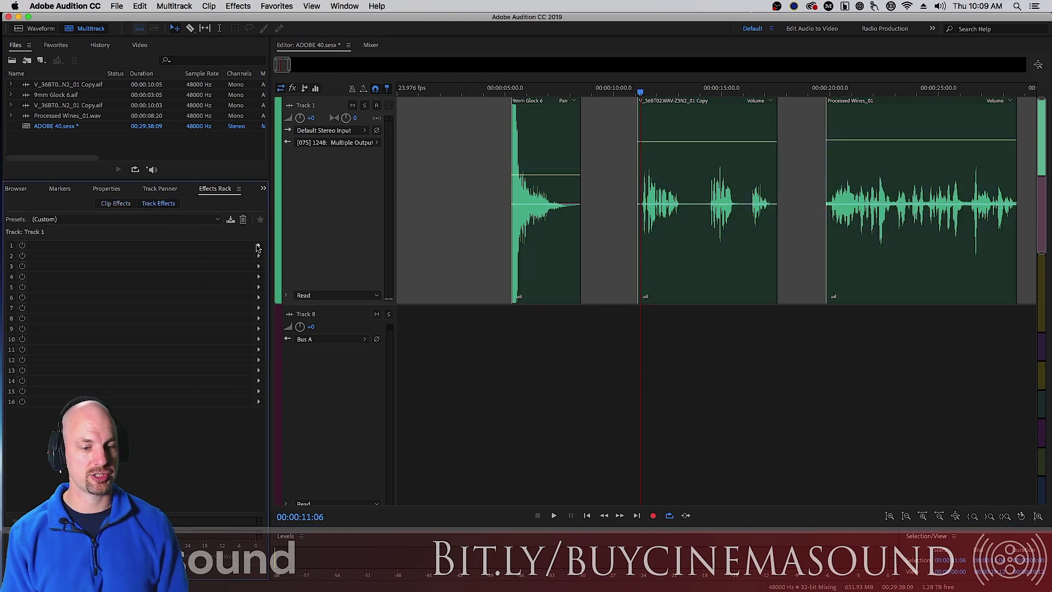
click(257, 247)
- Insert Dynamics Processing into Track 1's first effect slot and move its window up-left
mouse_move(363, 288)
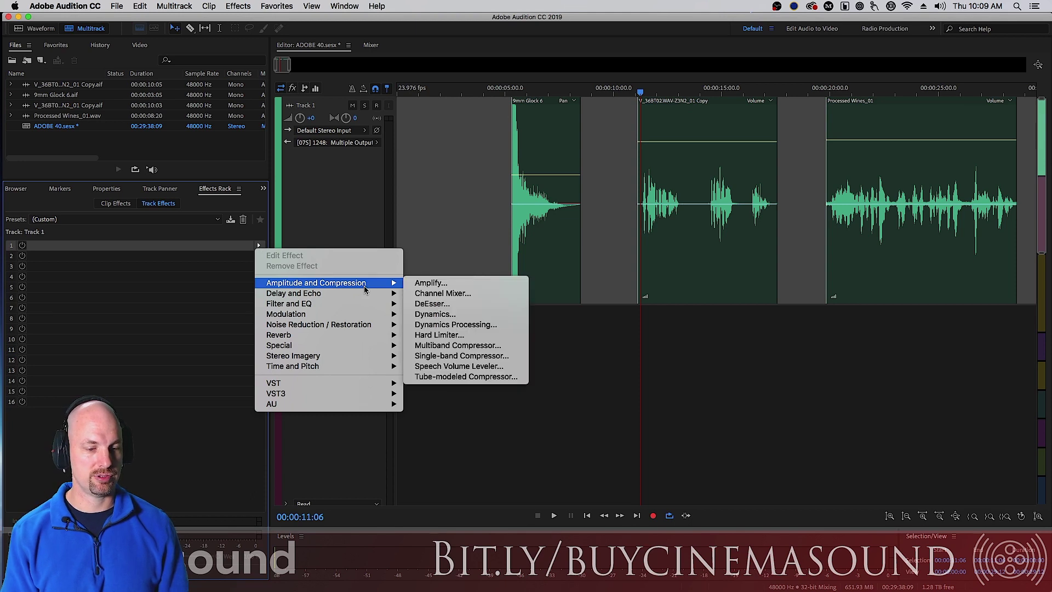
click(477, 325)
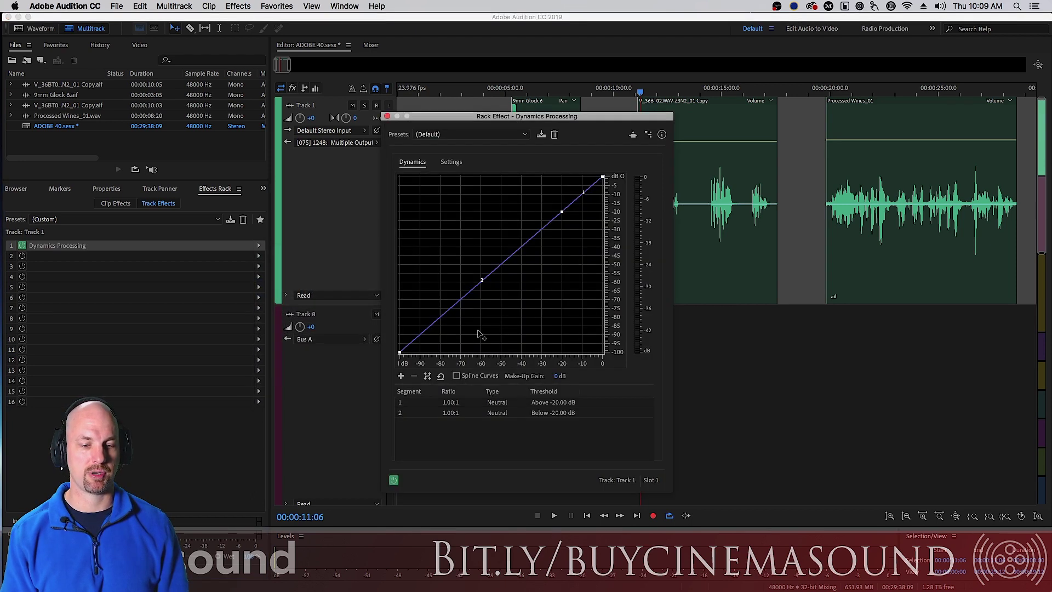
drag(524, 117, 496, 76)
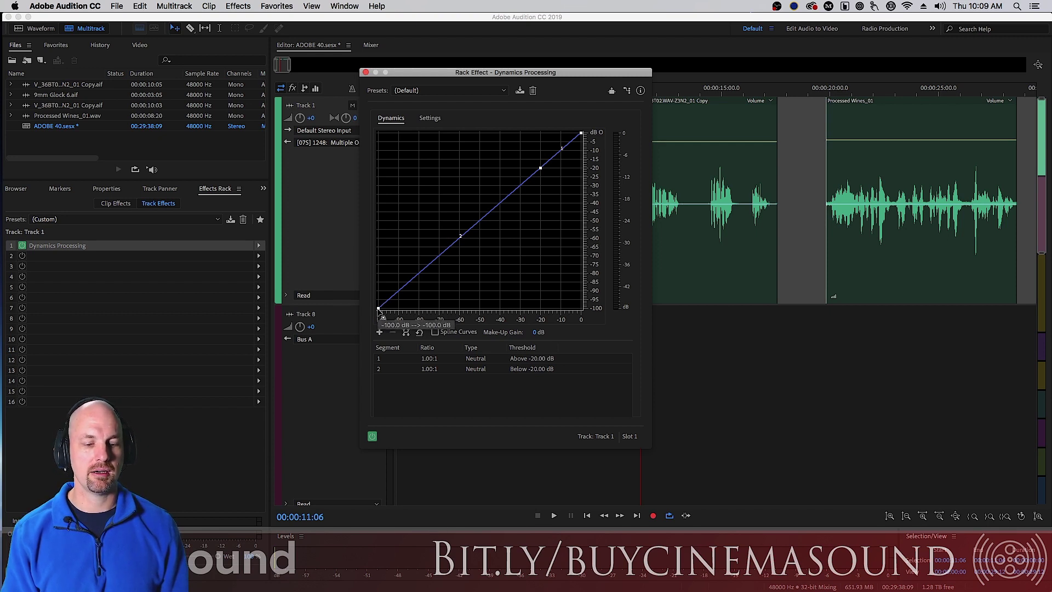
- Add a breakpoint to the dynamics graph, creating separate compressor and expander segments
mouse_move(378, 312)
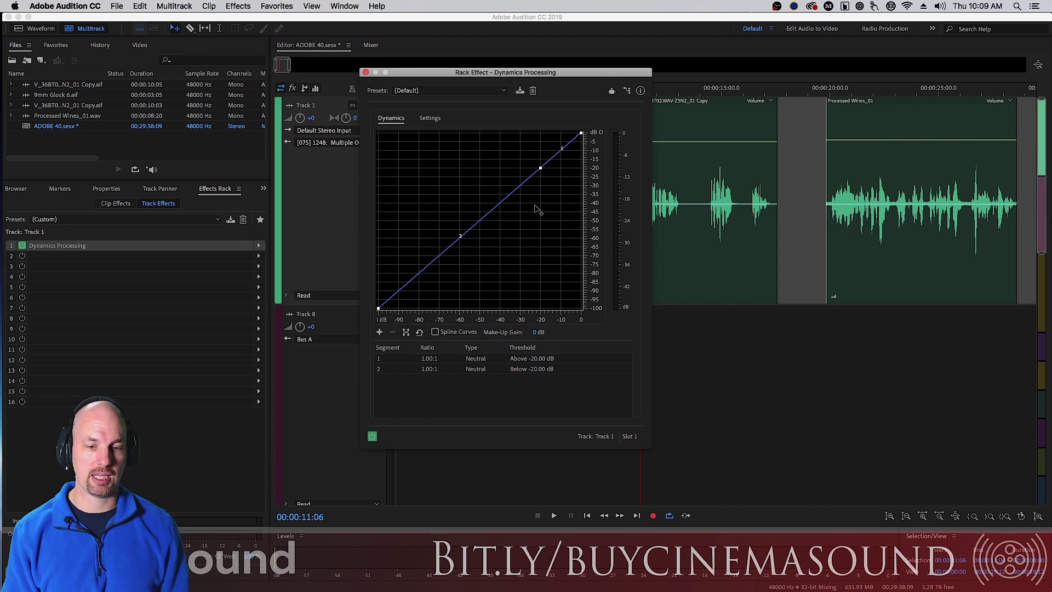
mouse_move(582, 135)
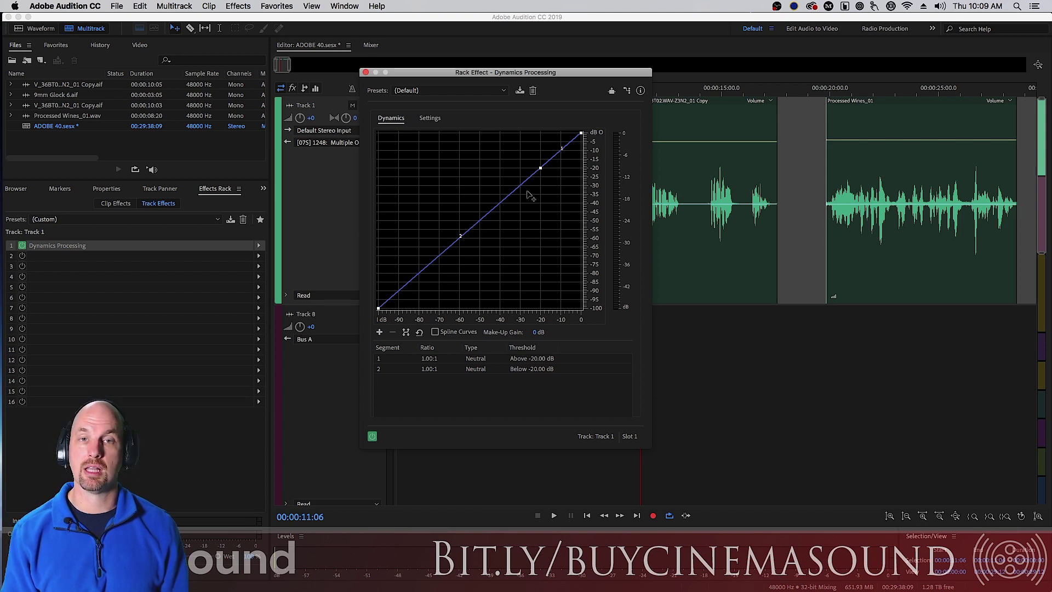
mouse_move(540, 169)
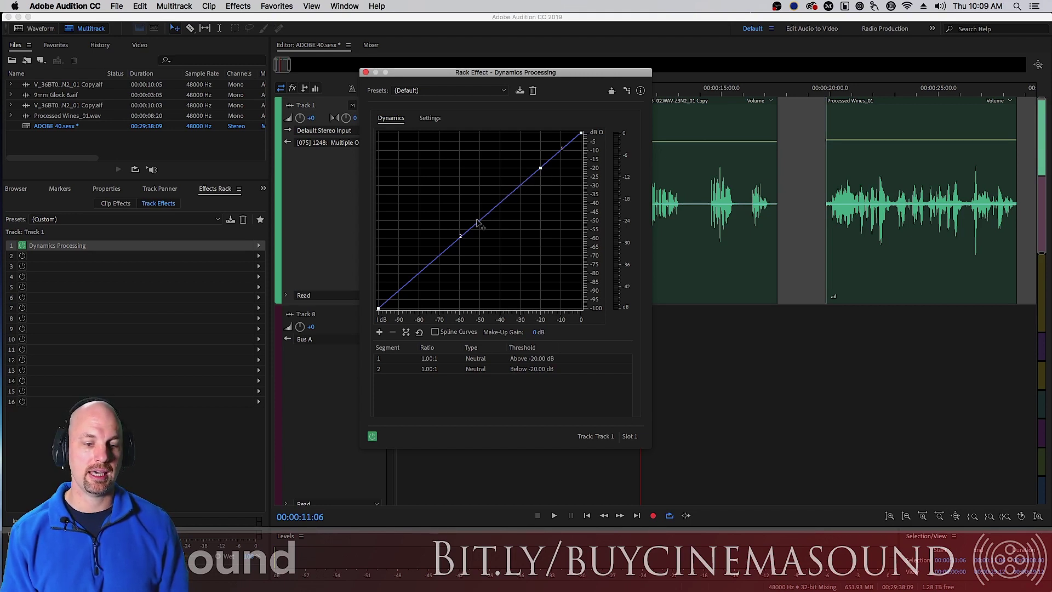
drag(480, 222, 449, 191)
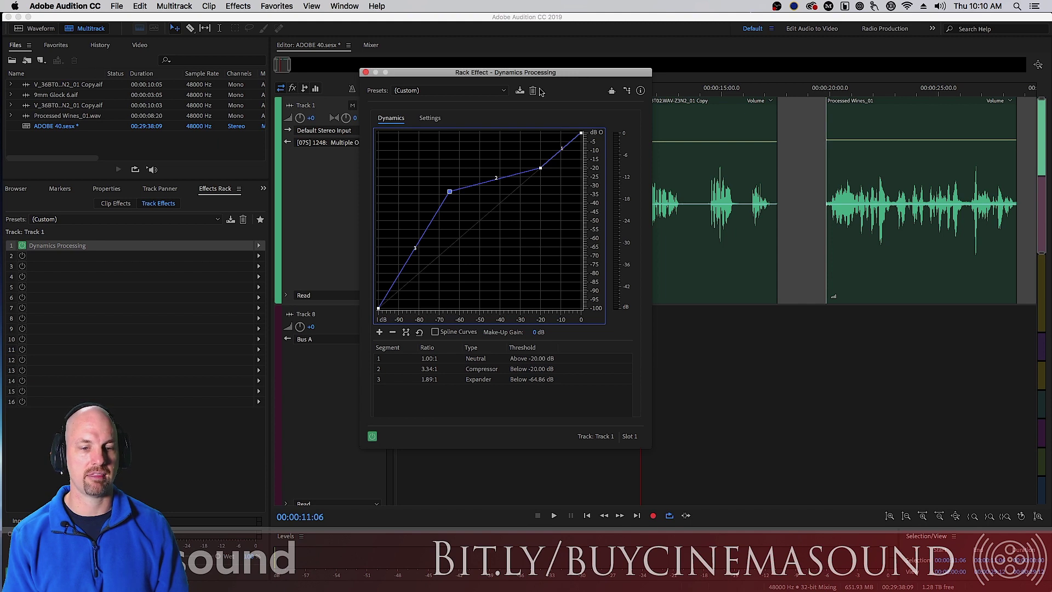
- Drag the breakpoint to about -40 dB, listen, then return it to the diagonal at -56.22 dB
drag(539, 73, 480, 64)
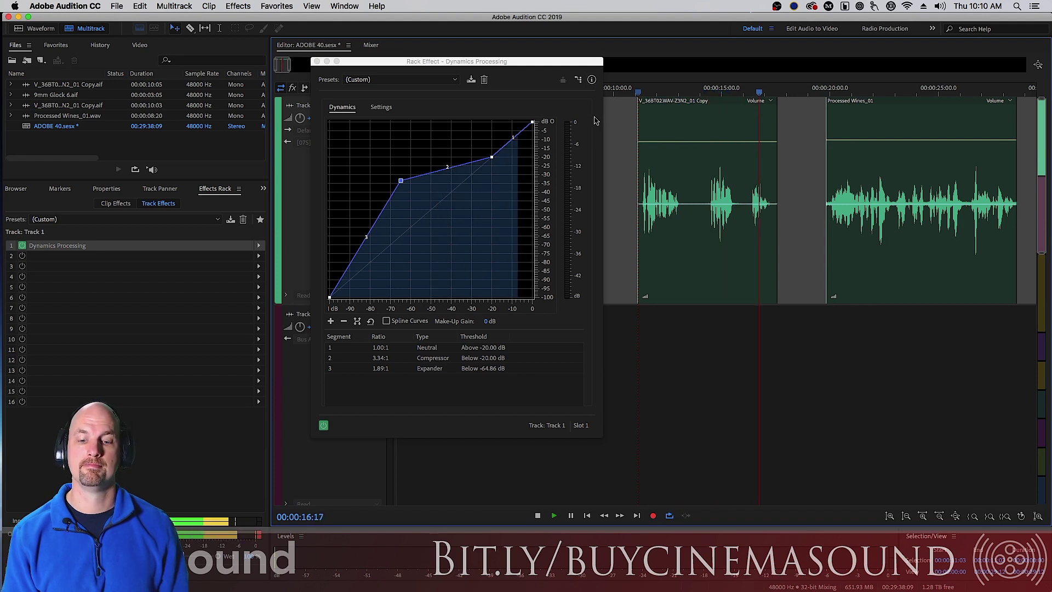
key(space)
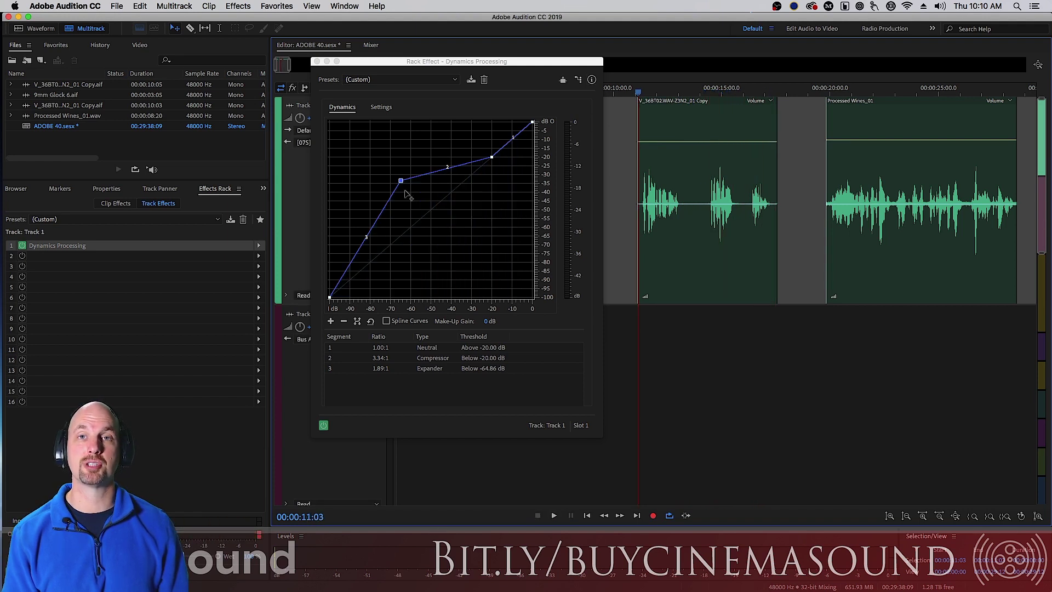
drag(400, 180, 451, 234)
key(space)
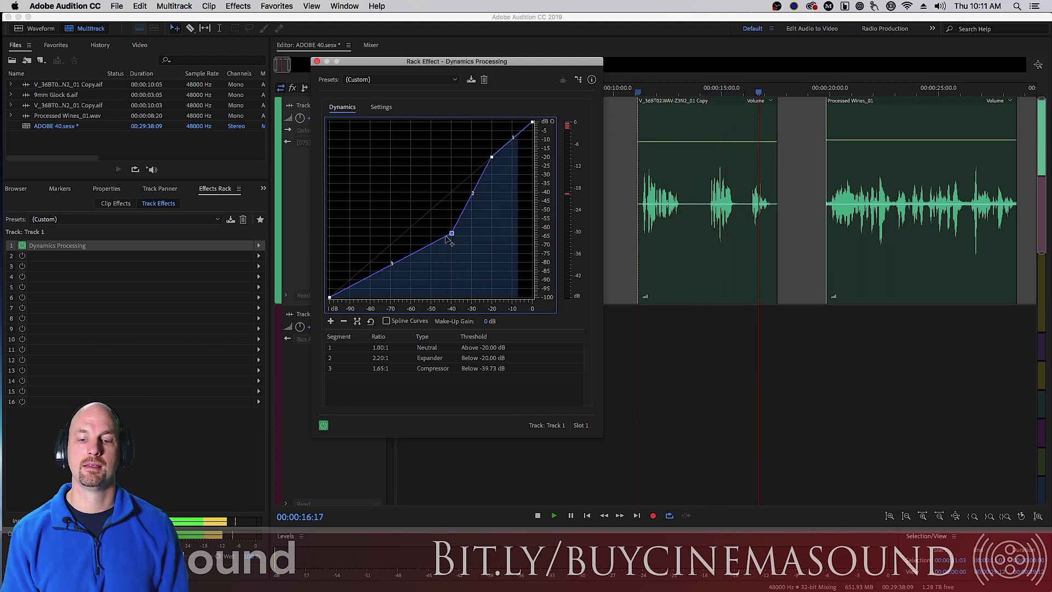
key(space)
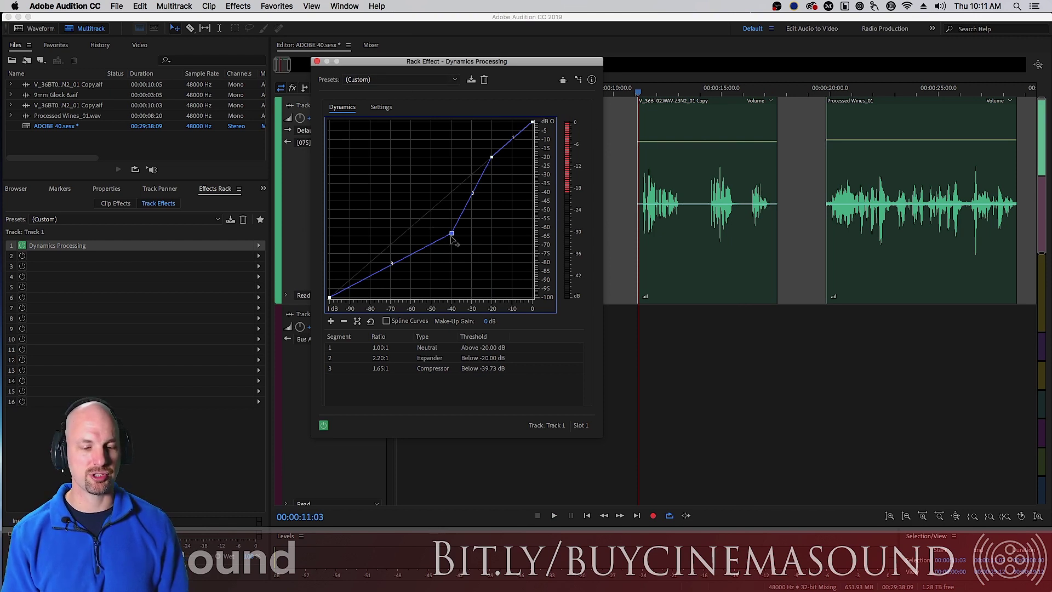
drag(452, 233, 419, 221)
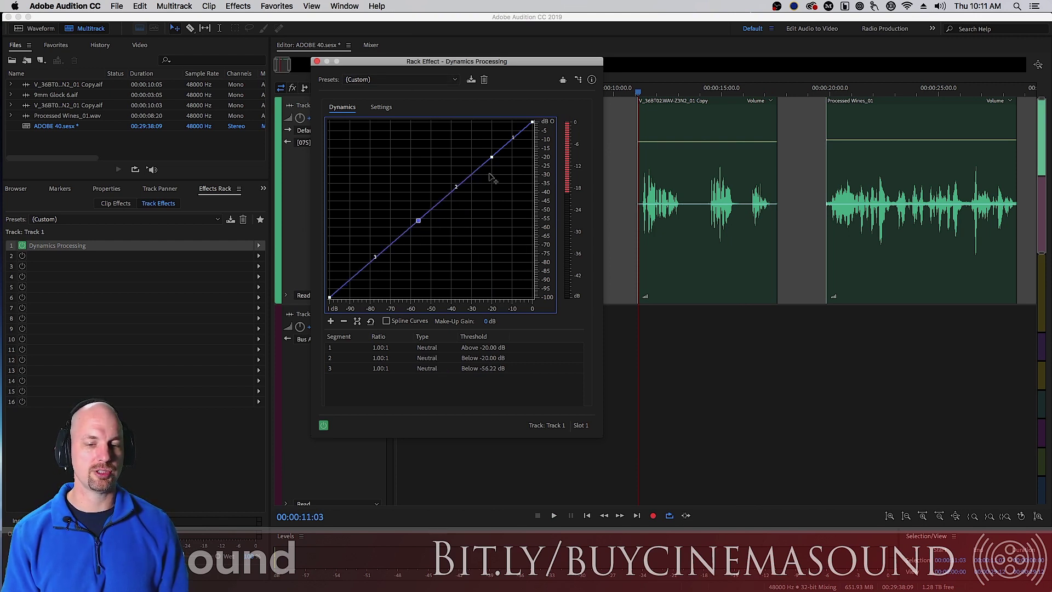
- Test heavy compression above -20 dB by ear, then restore the curve's top point to 0 dB
drag(532, 122, 547, 157)
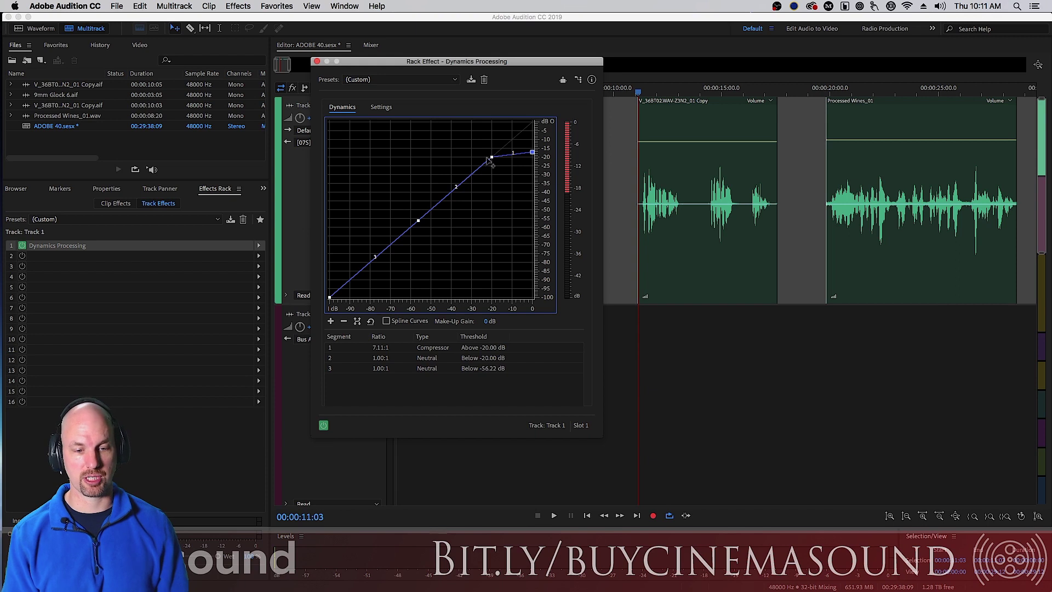
key(space)
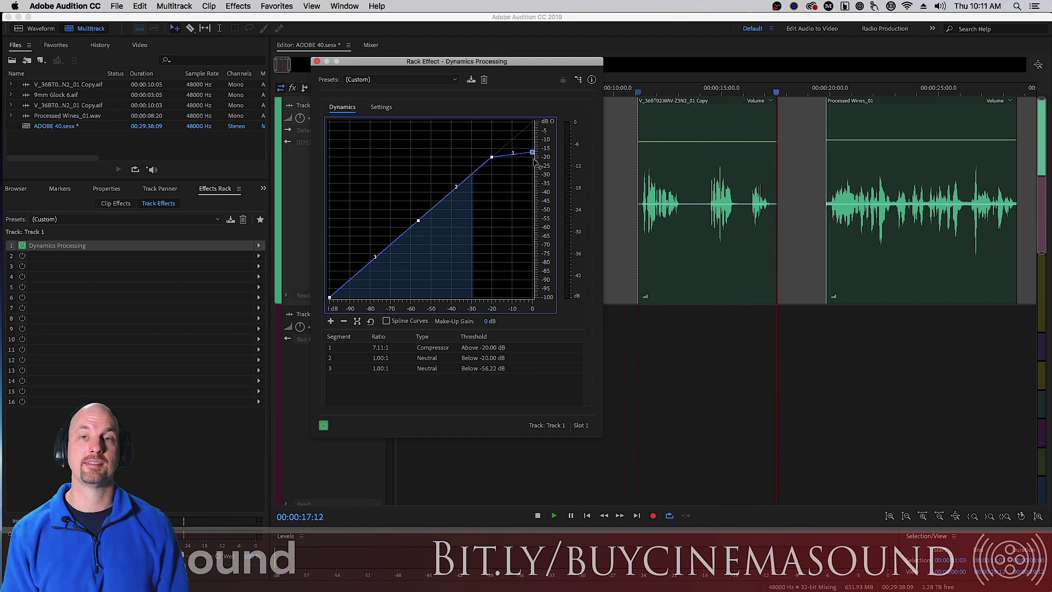
key(space)
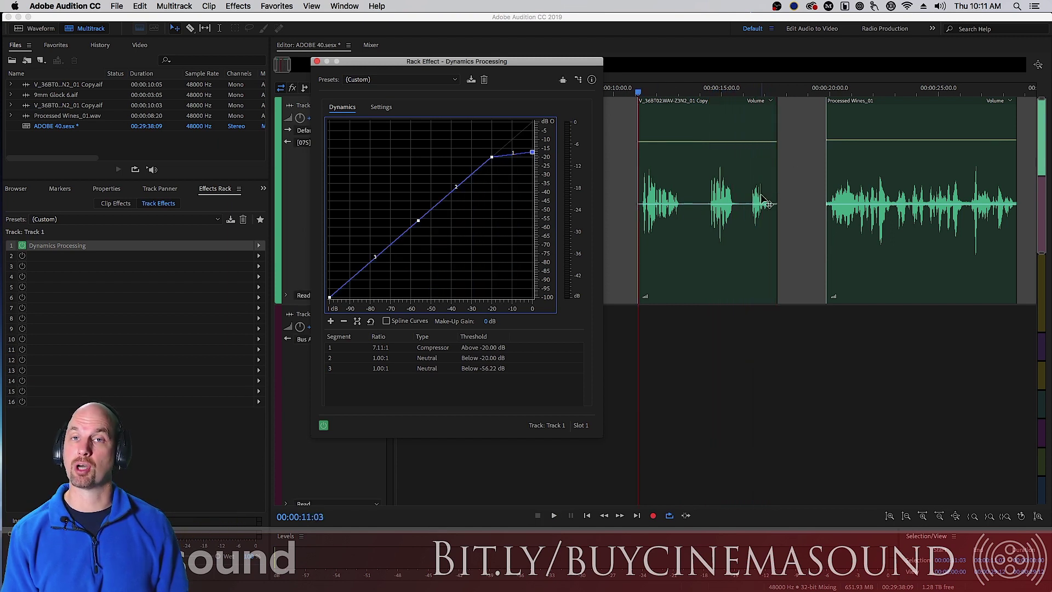
drag(531, 153, 532, 121)
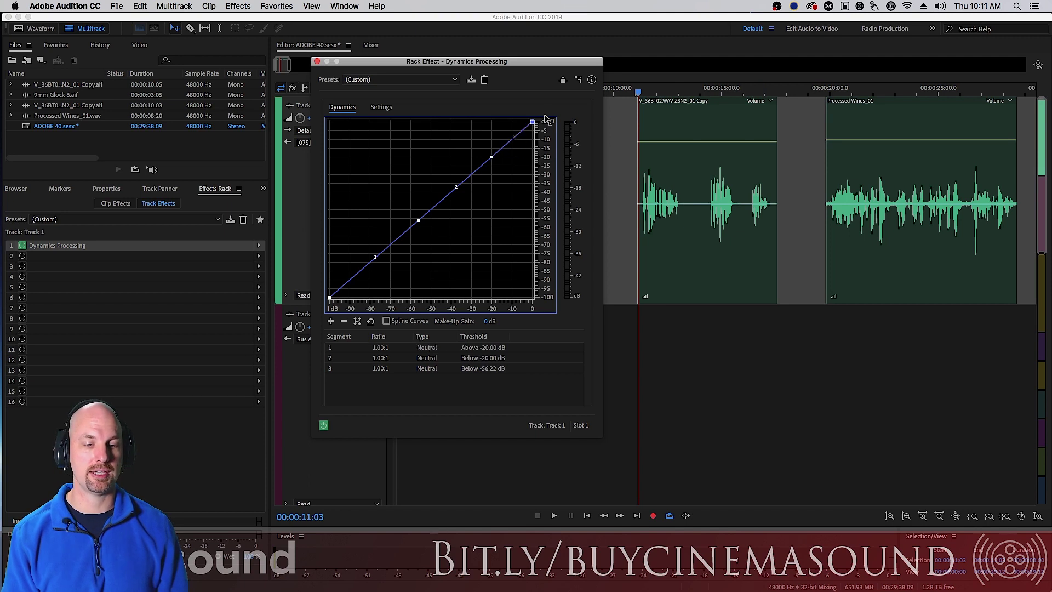
- Add an expansion point and set expander thresholds to -38.65 dB and -77.30 dB, previewing
drag(336, 296, 408, 324)
drag(419, 221, 435, 206)
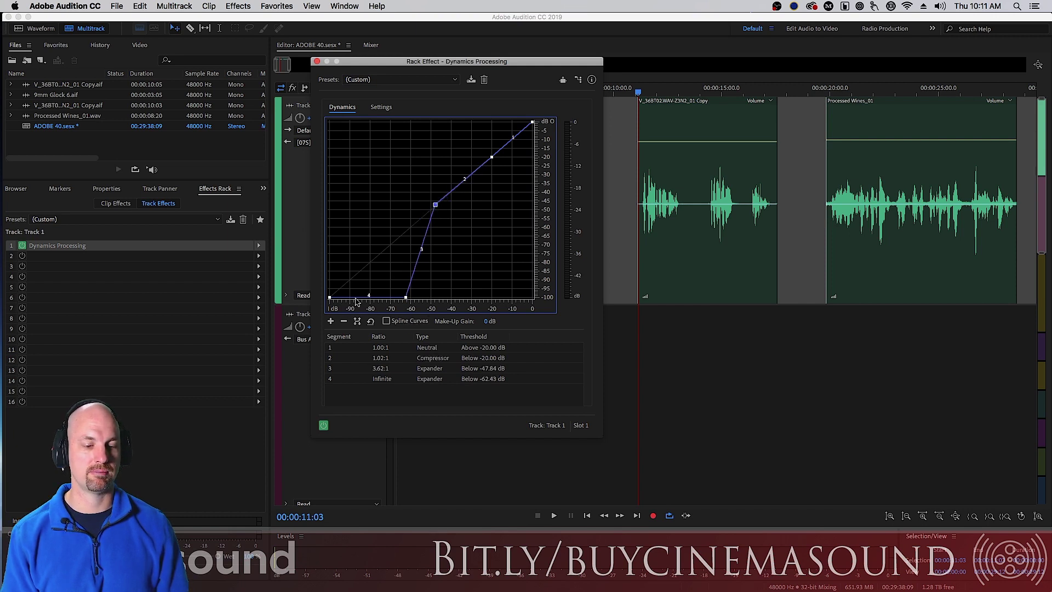
key(space)
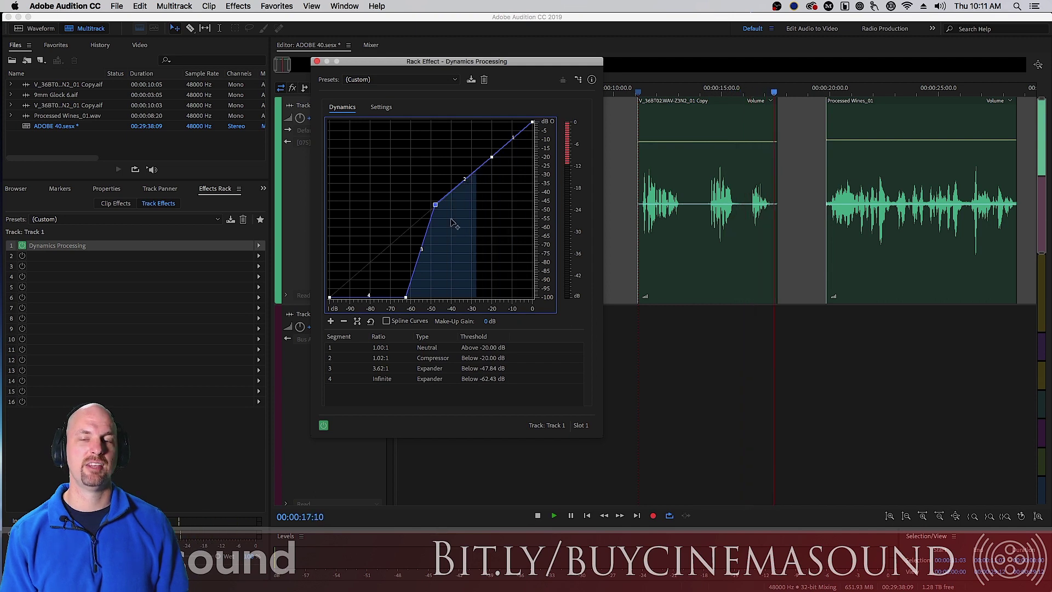
key(space)
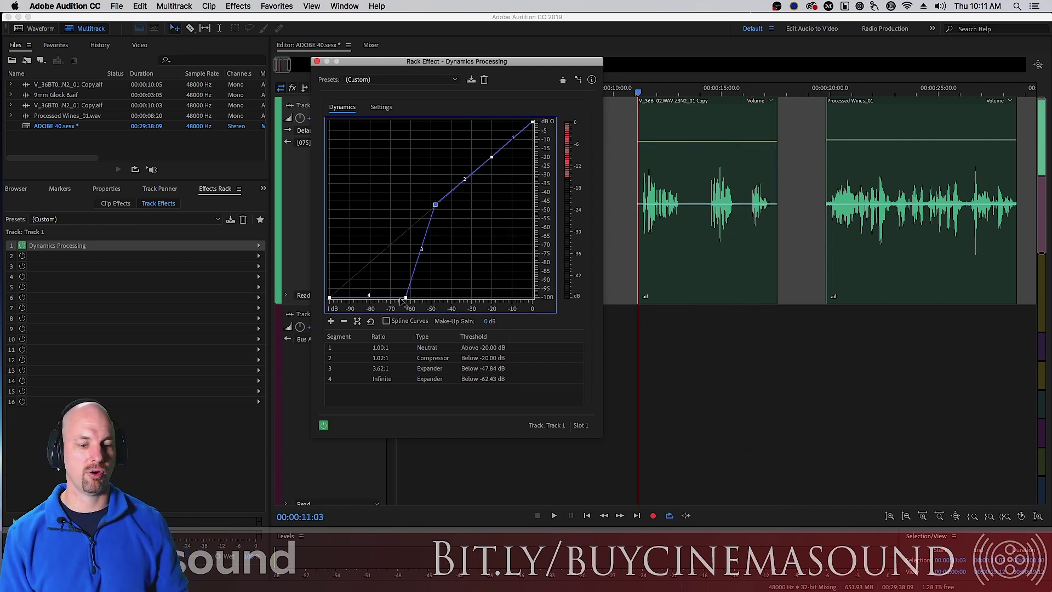
drag(405, 297, 375, 298)
key(space)
drag(435, 206, 454, 189)
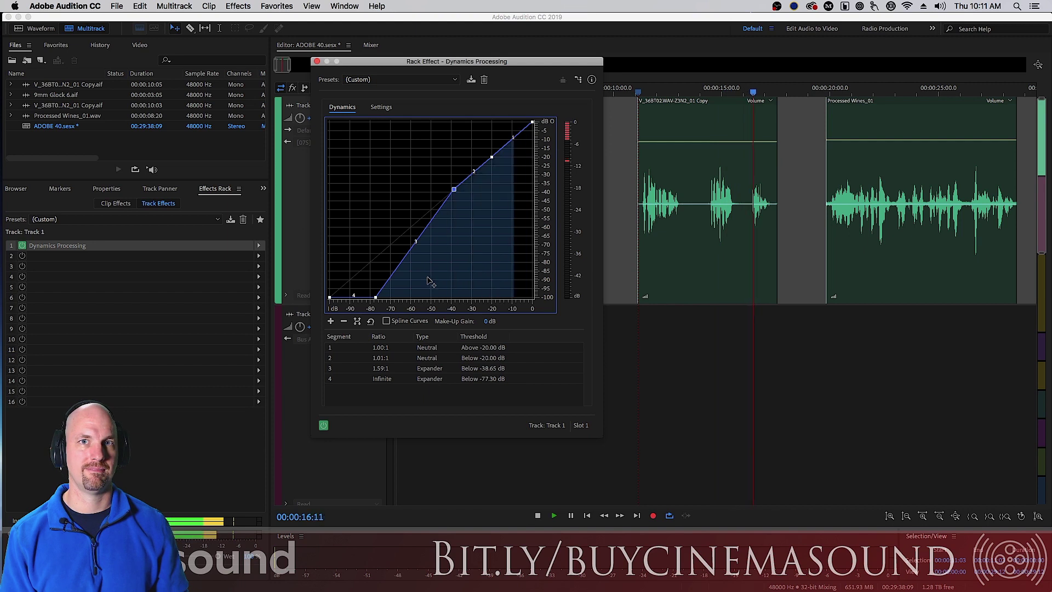
- Lower the curve's top point for 2.91:1 compression above -20 dB, then preview it
key(space)
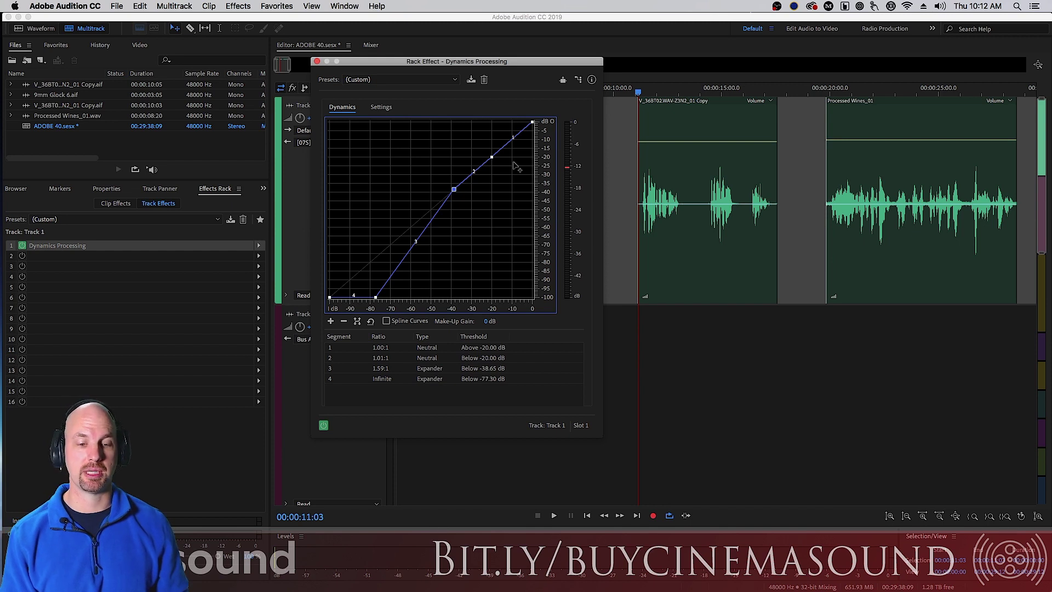
drag(532, 122, 538, 146)
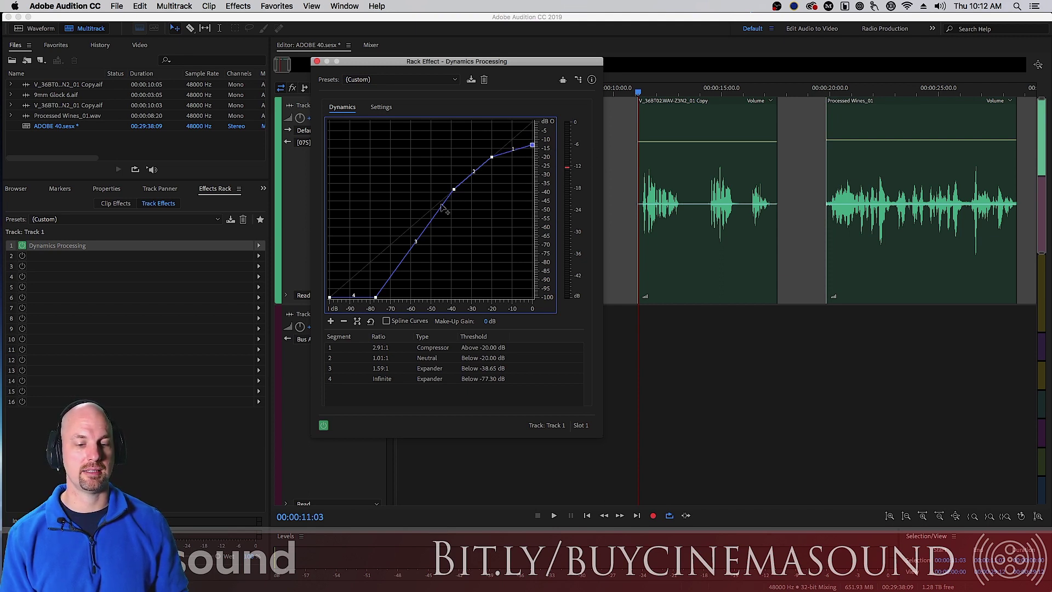
key(space)
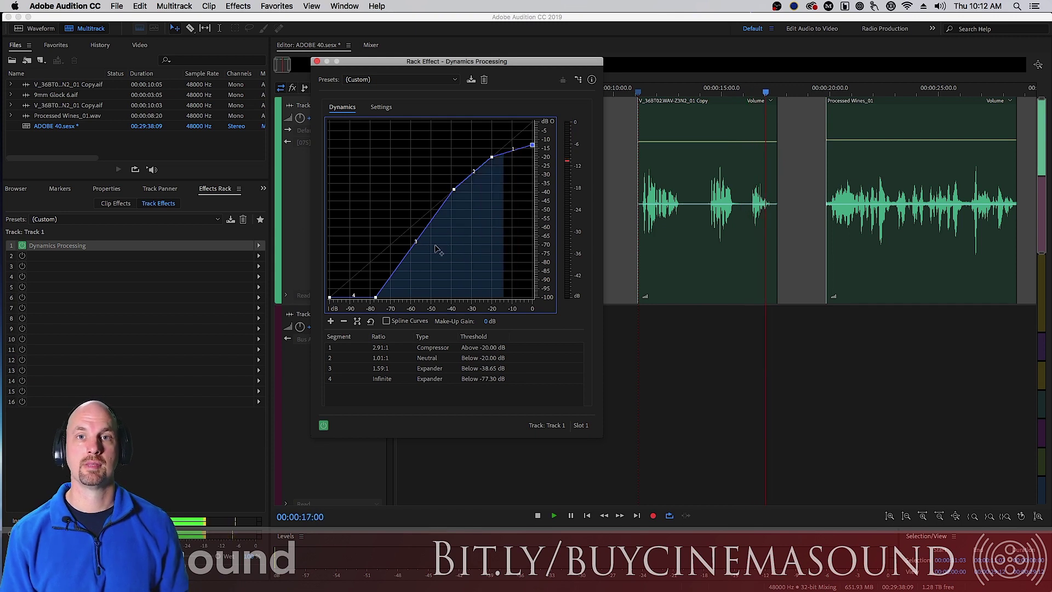
key(space)
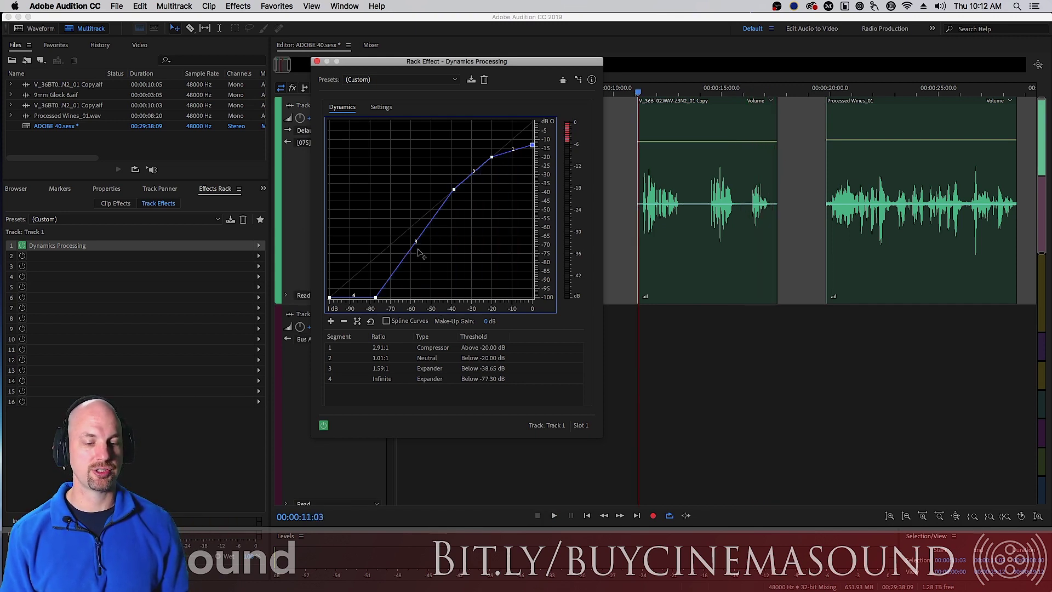
- Compare Spline Curves on and off by ear, keeping straight-line segments
click(386, 321)
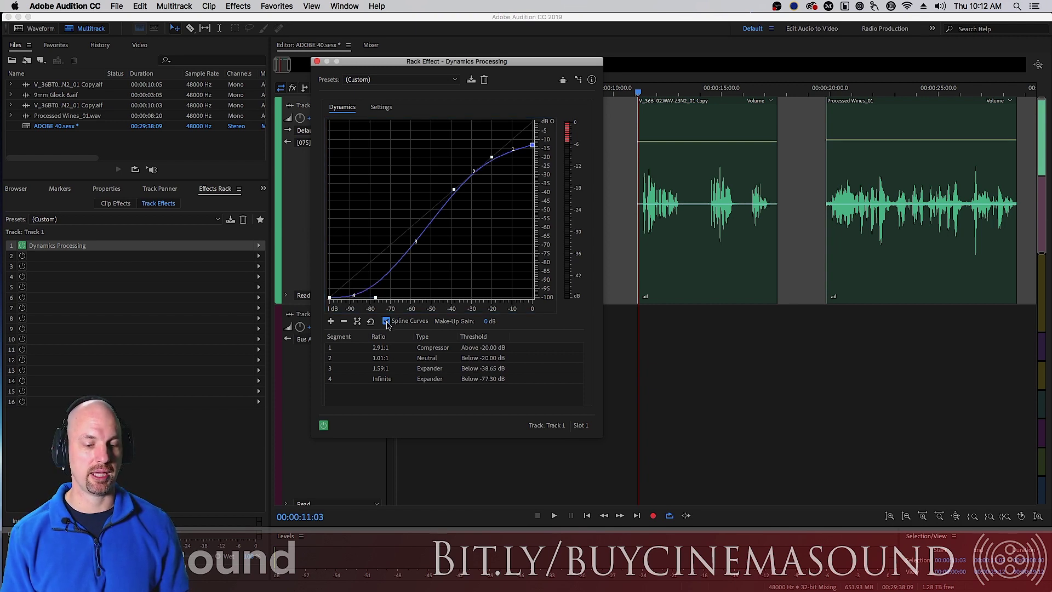
key(space)
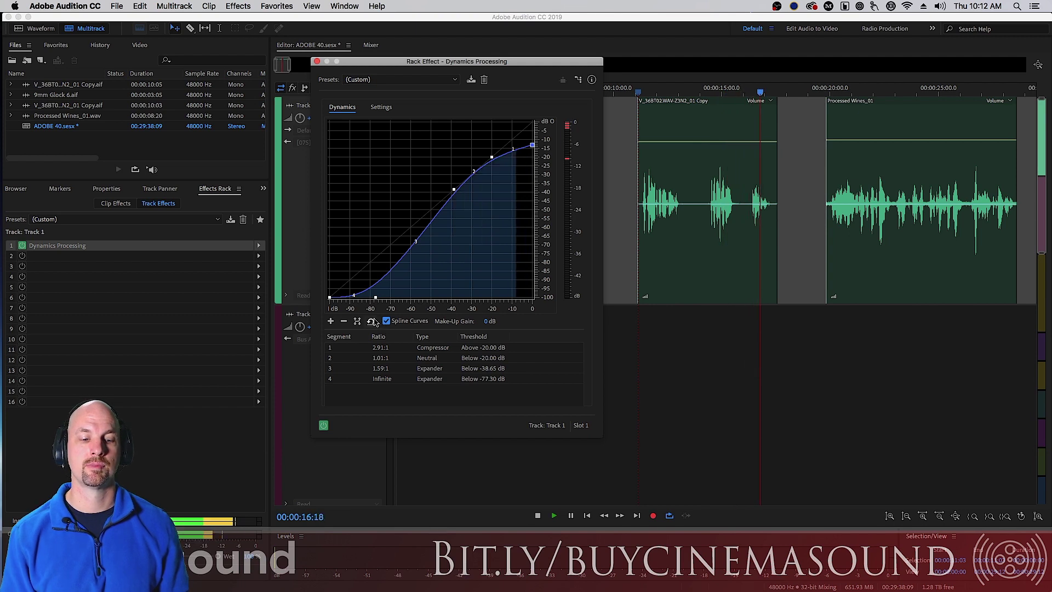
key(space)
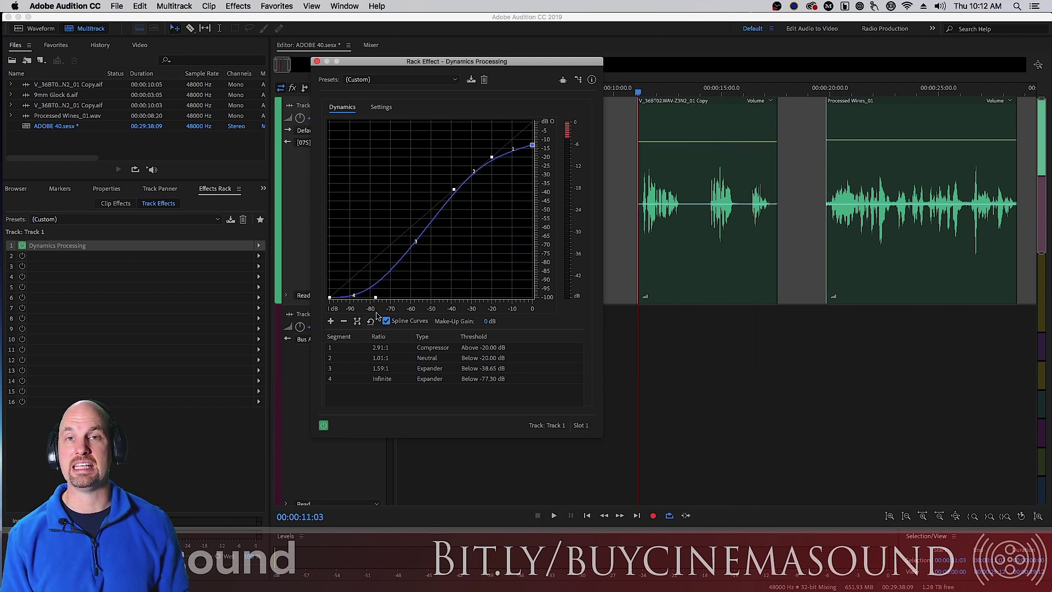
click(386, 320)
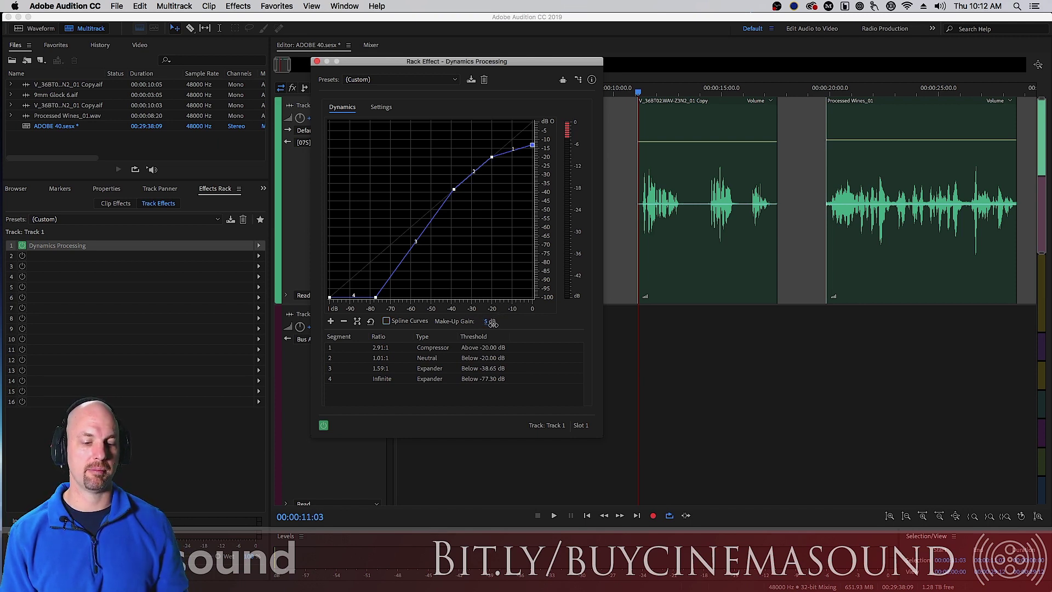
- Set make-up gain to 8 dB while previewing, and push segment 4's threshold toward -100 dB
drag(493, 324, 489, 321)
key(space)
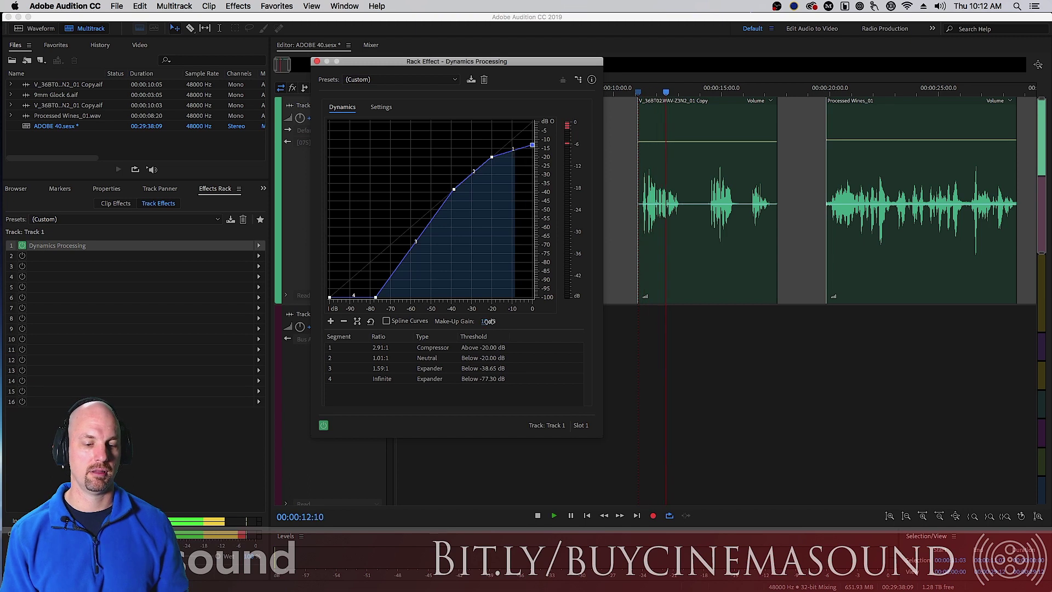
drag(489, 322, 487, 366)
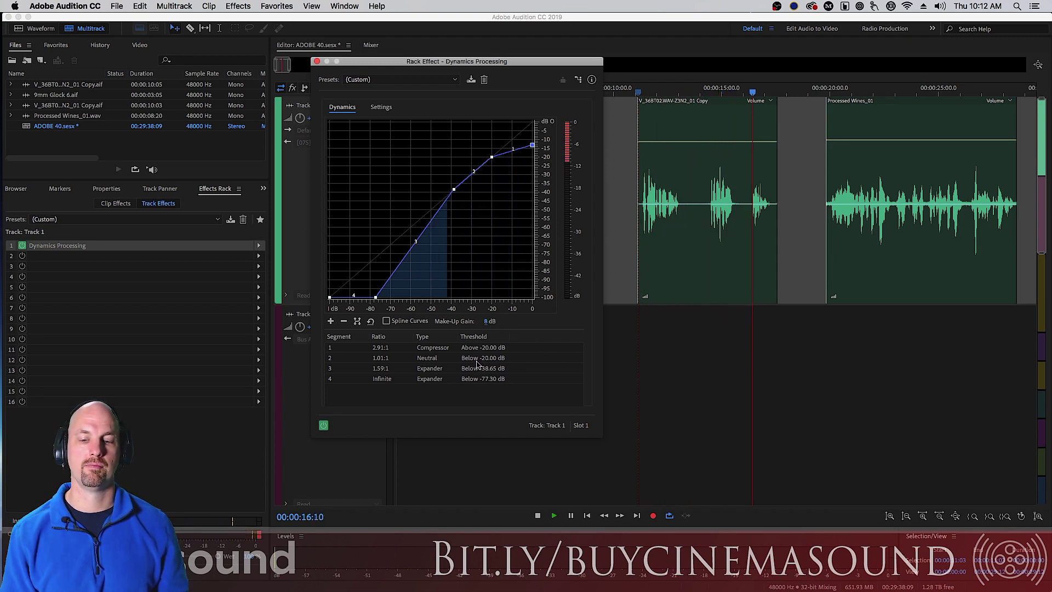
key(space)
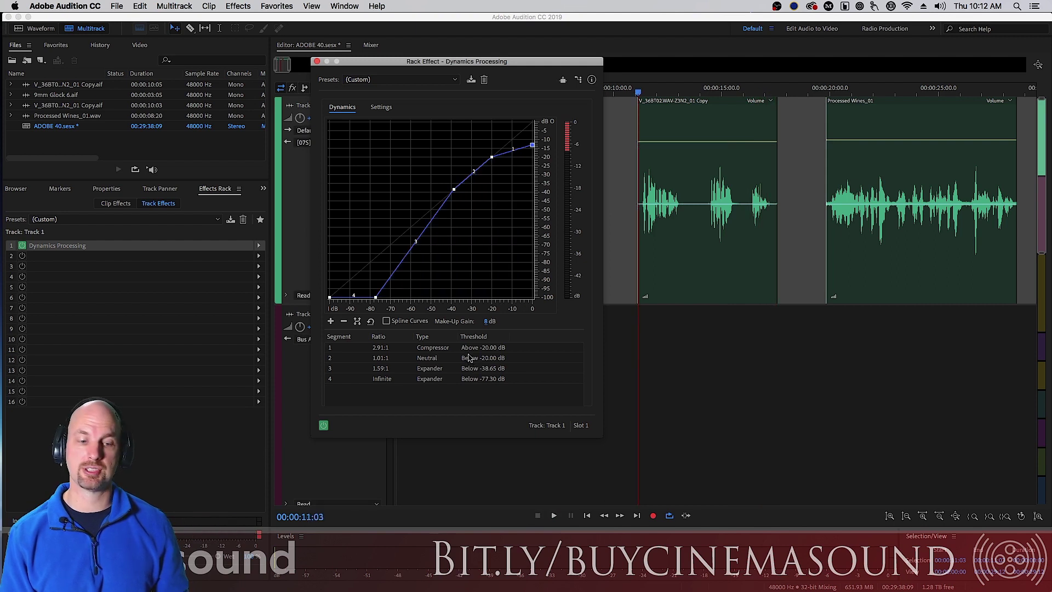
drag(377, 299, 324, 259)
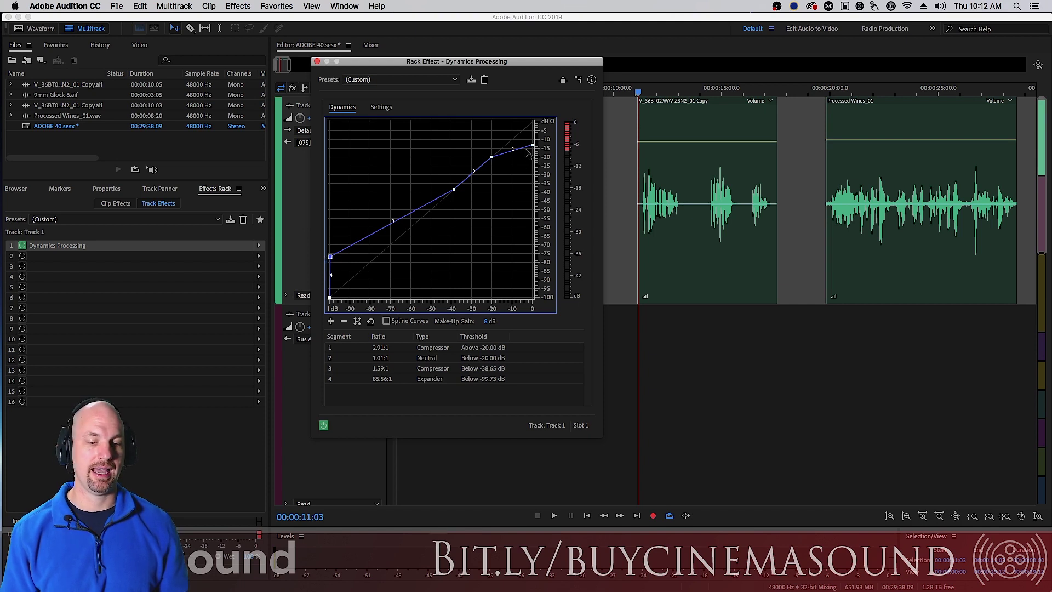
- Raise the top endpoint to about -2 dB and move the -20 dB point to about -26 dB, then preview
drag(532, 147, 496, 122)
drag(492, 158, 480, 167)
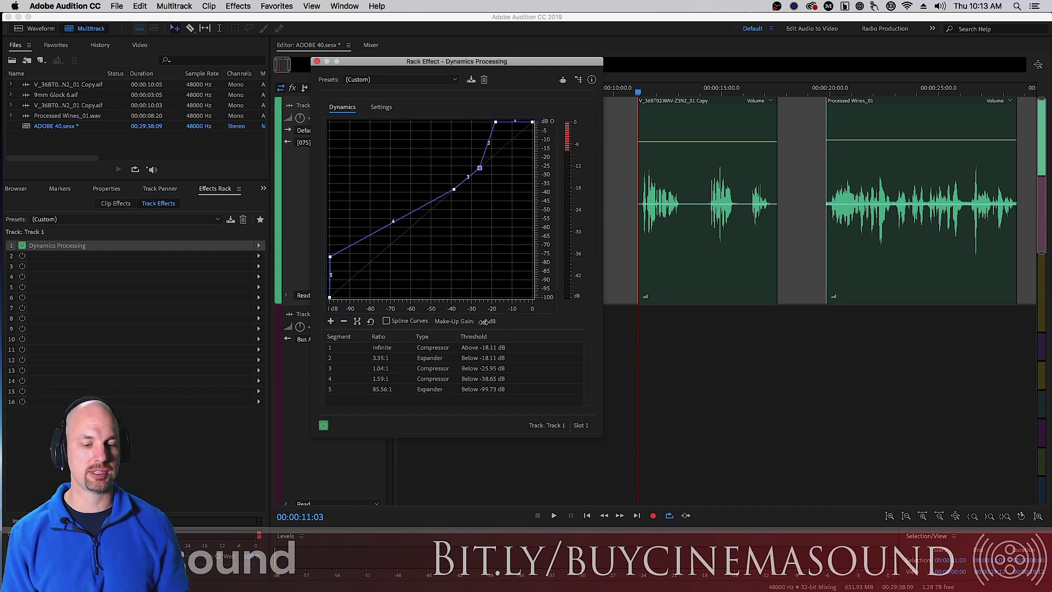
key(space)
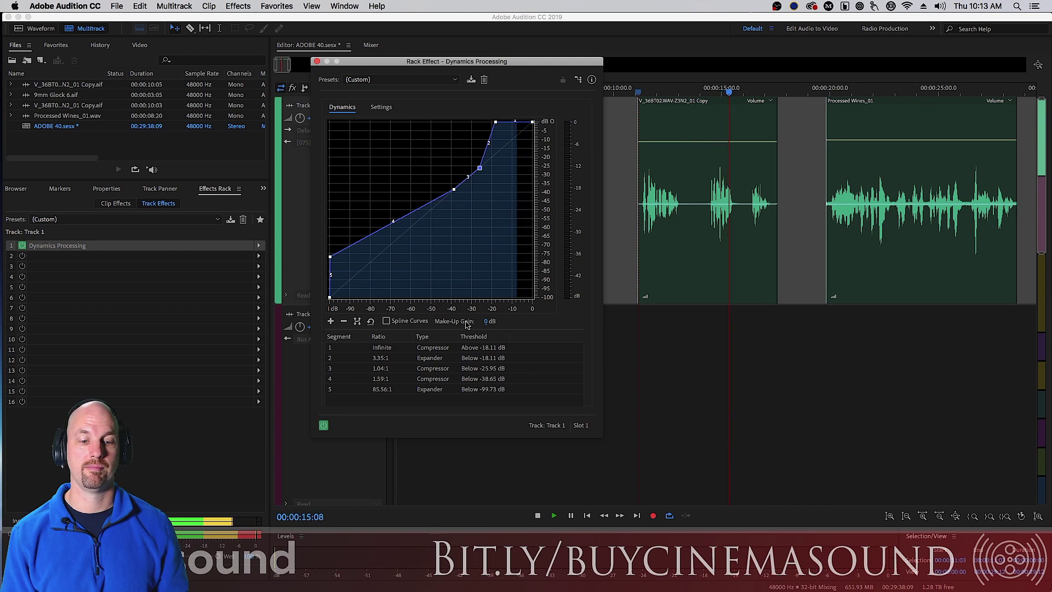
key(space)
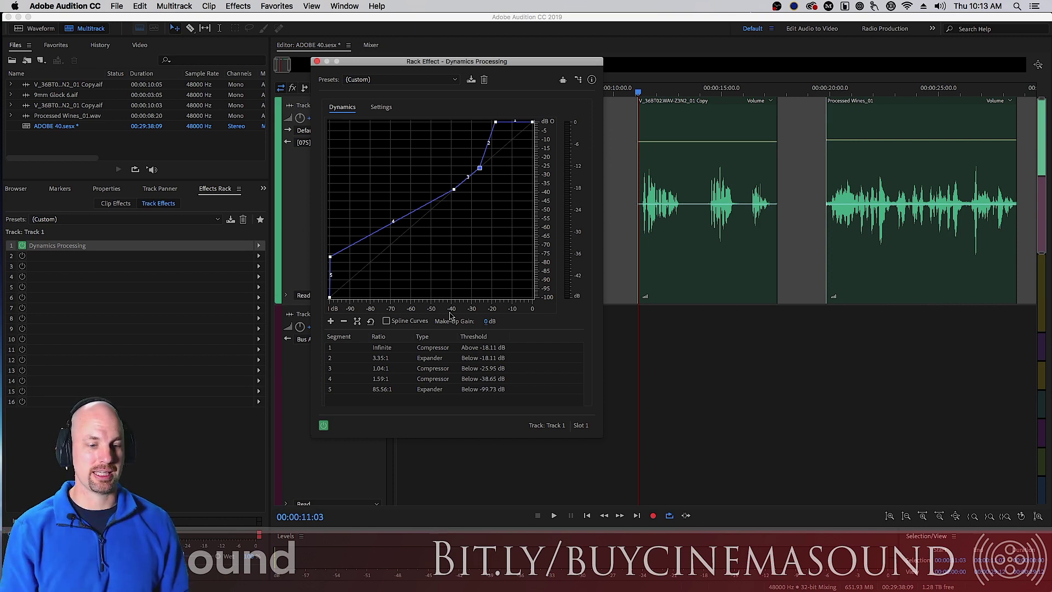
- Lift the curve's left end, move the -40 dB point to about -33 dB, and lower the top point; preview
drag(330, 256, 329, 227)
drag(453, 189, 465, 182)
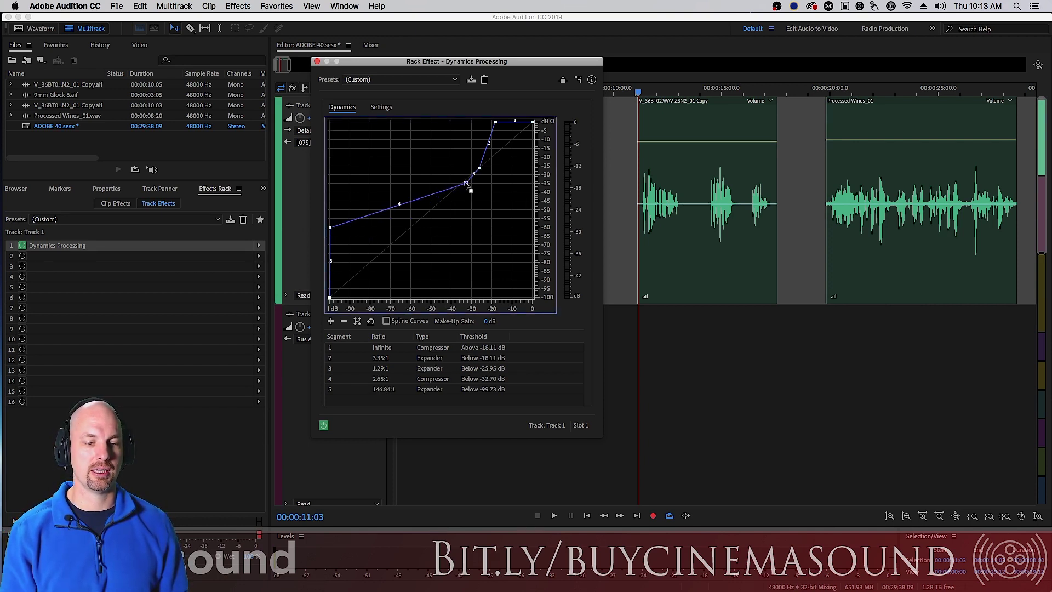
drag(495, 122, 513, 139)
key(space)
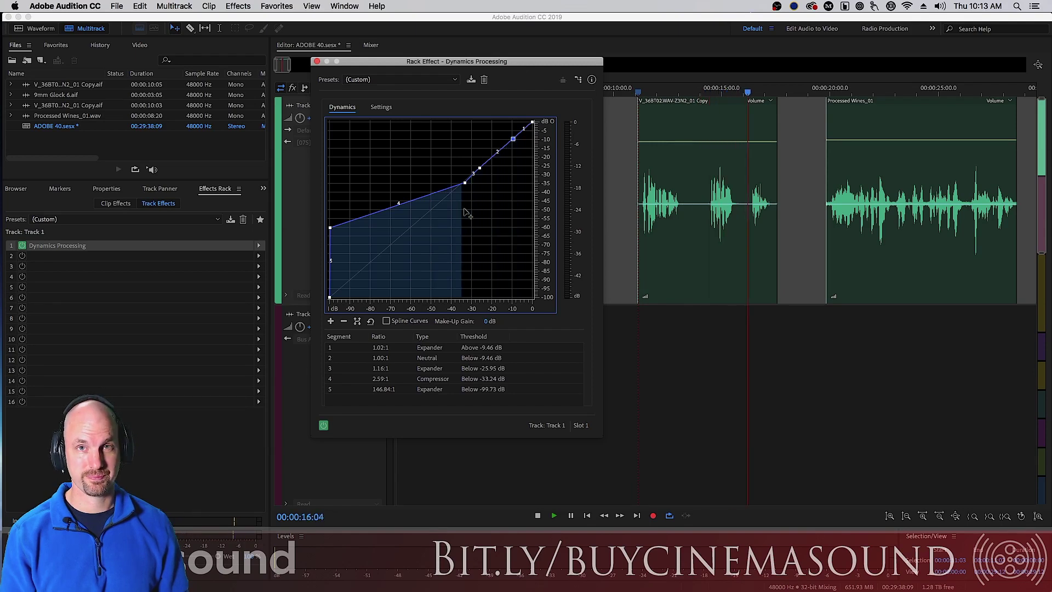
key(space)
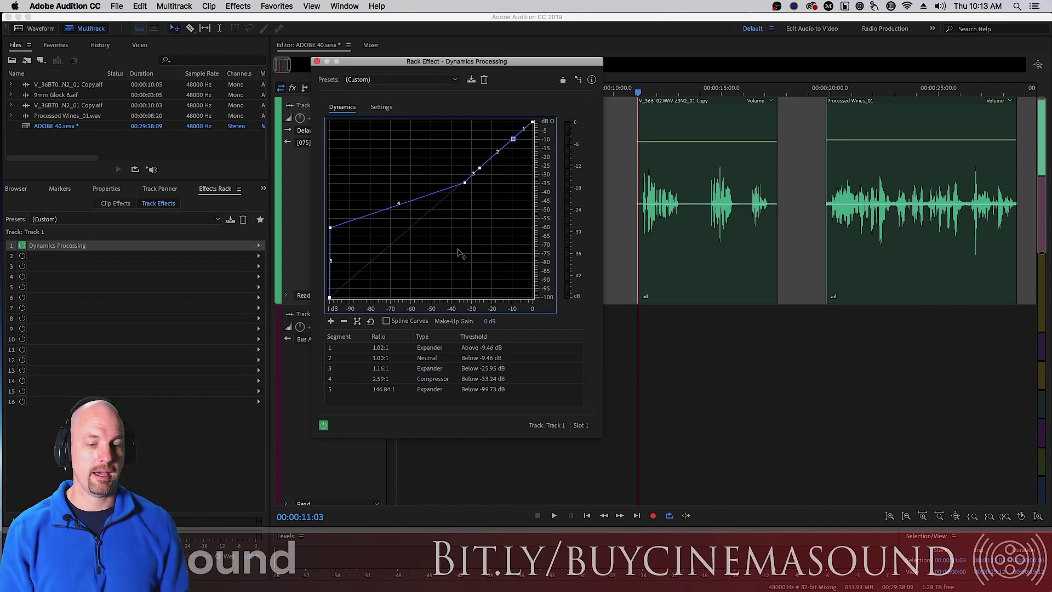
- Reset the curve to a flat 1:1 line and lengthen the gain processor attack to 53 ms
click(370, 322)
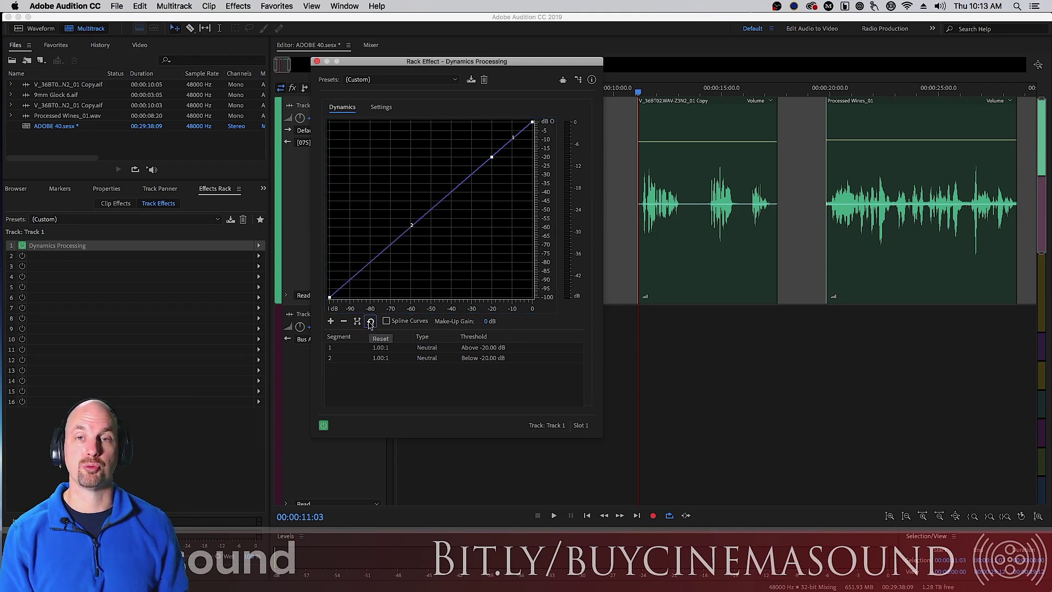
click(382, 107)
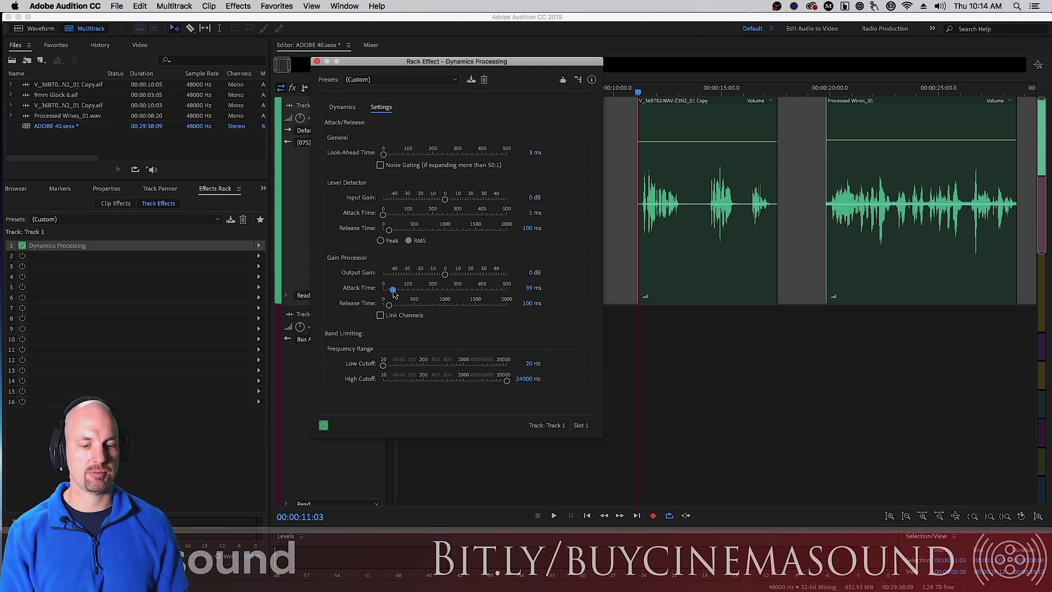
drag(395, 291, 396, 290)
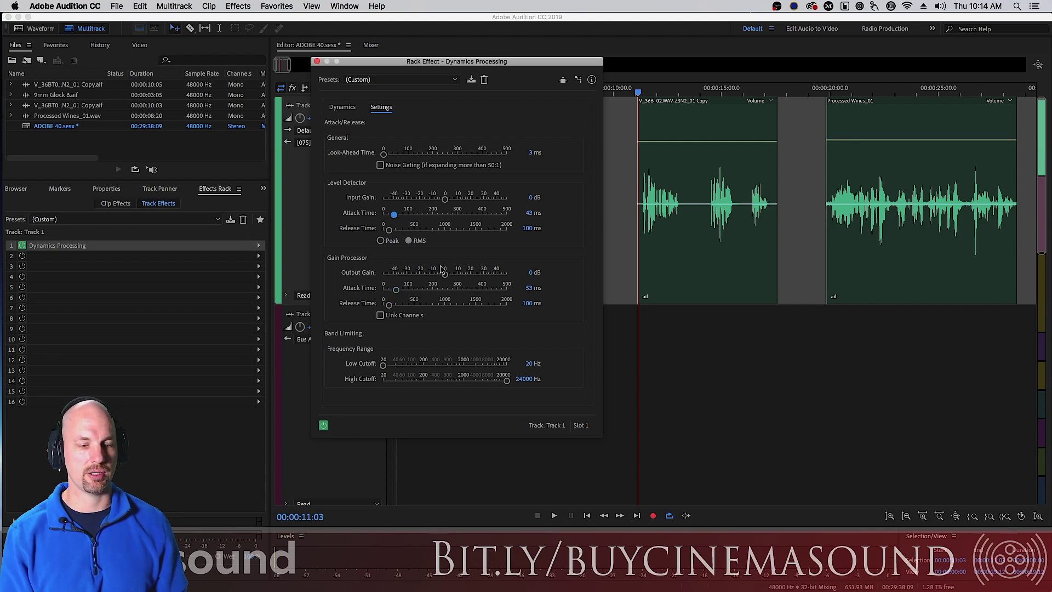
click(343, 108)
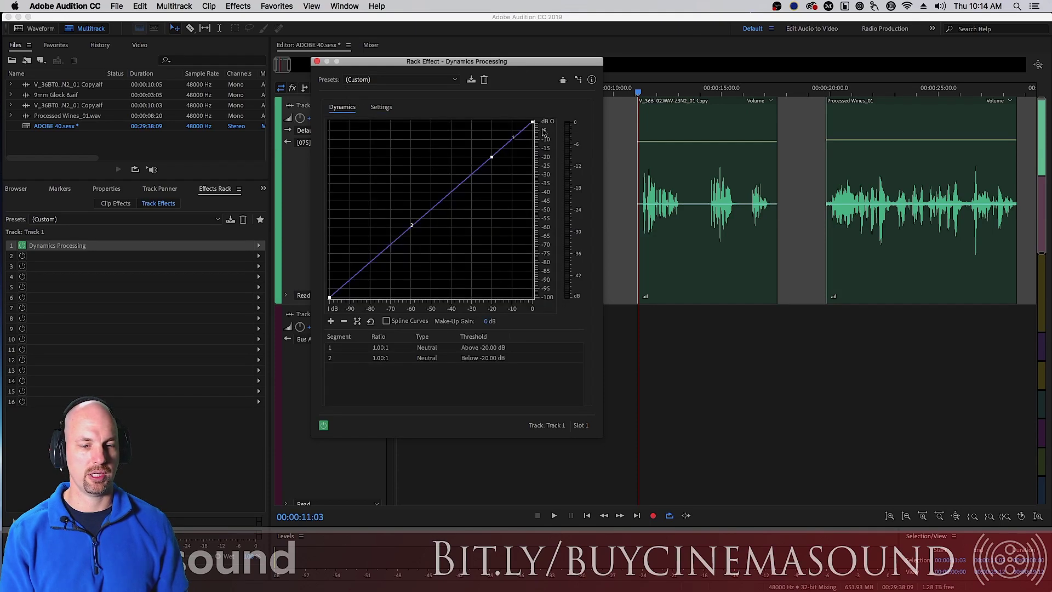
- Pull the top endpoint down for 2.08:1 compression above -35.14 dB with 17 dB make-up gain
drag(532, 122, 461, 185)
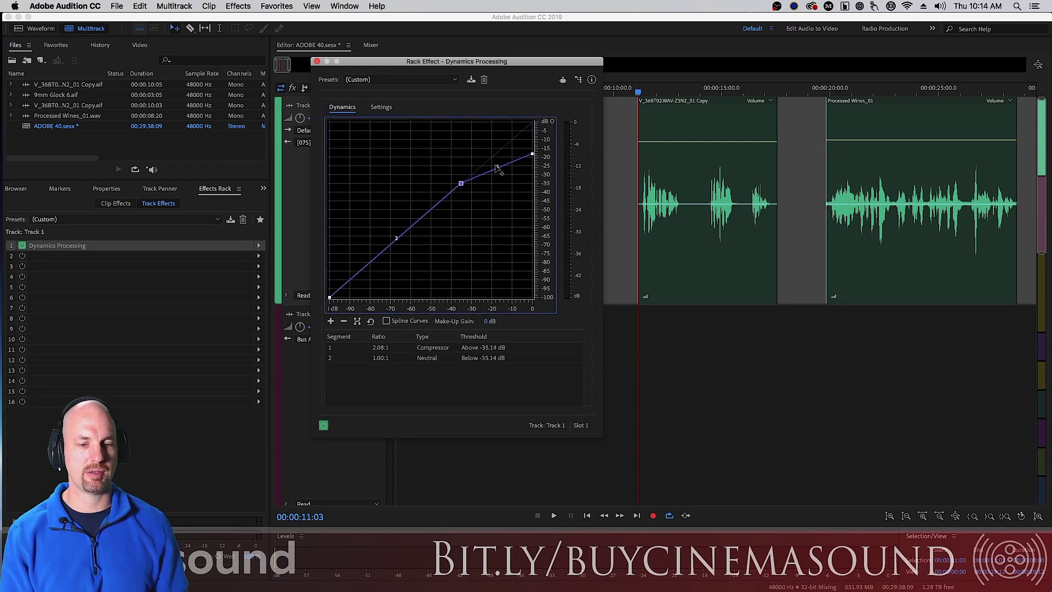
click(532, 154)
key(space)
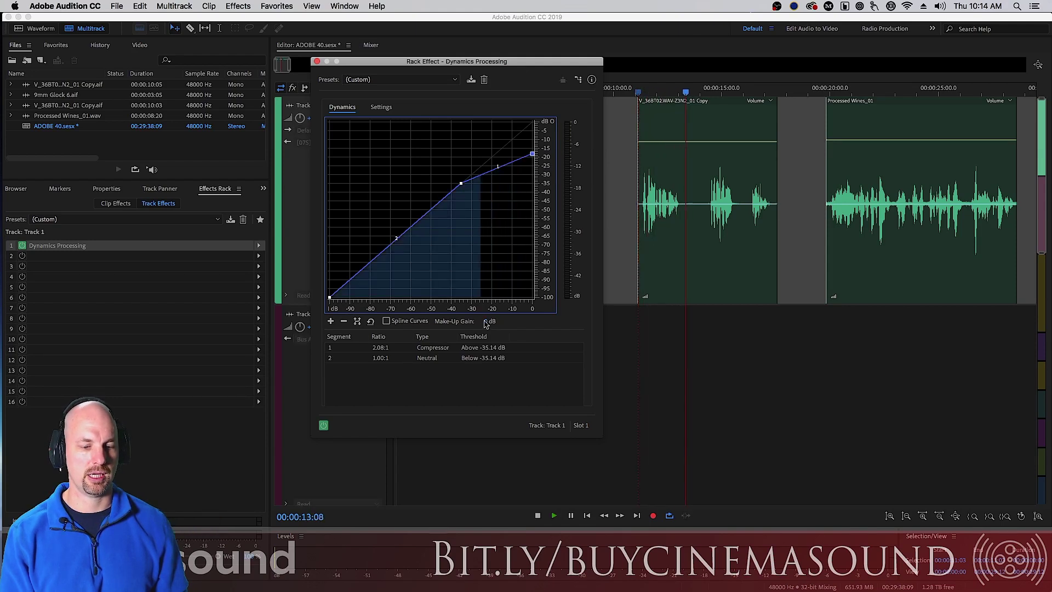
drag(489, 321, 495, 322)
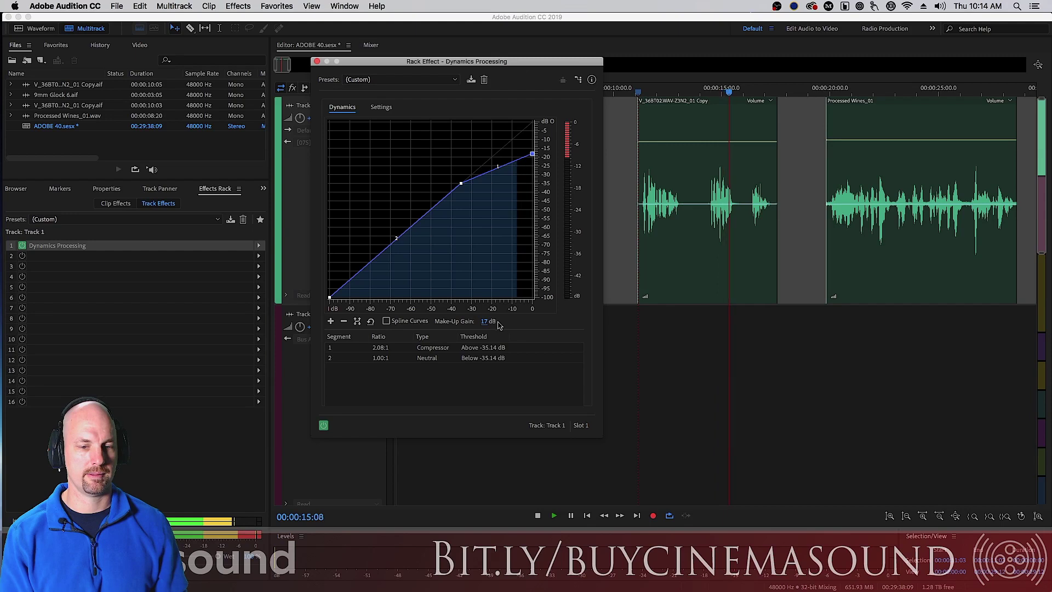
click(381, 107)
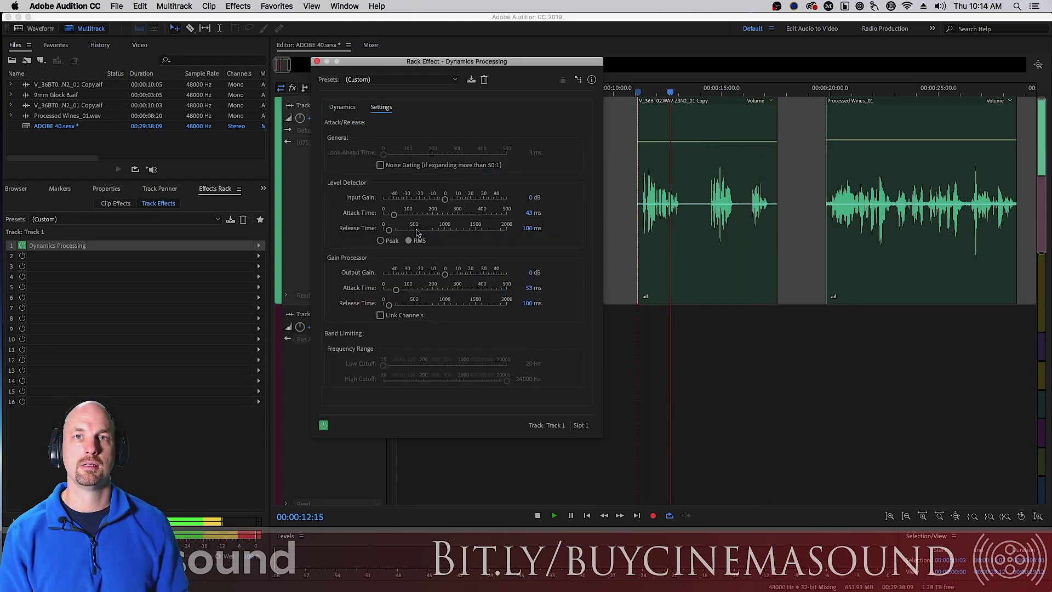
- Set level detector attack to 37 ms and gain processor attack to 43 ms, auditioning the result
key(space)
key(space)
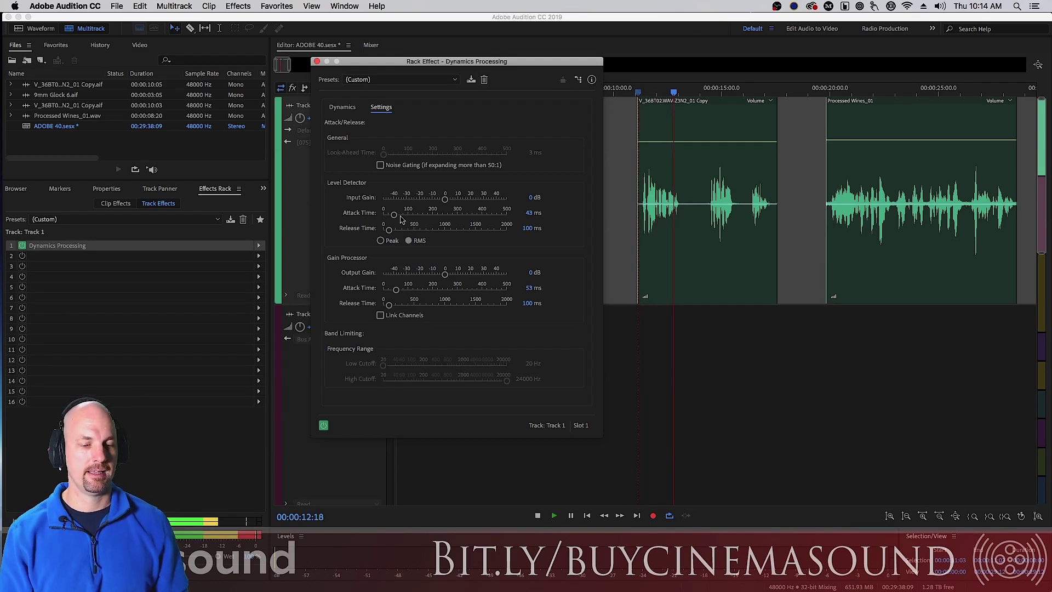
key(space)
drag(394, 214, 393, 218)
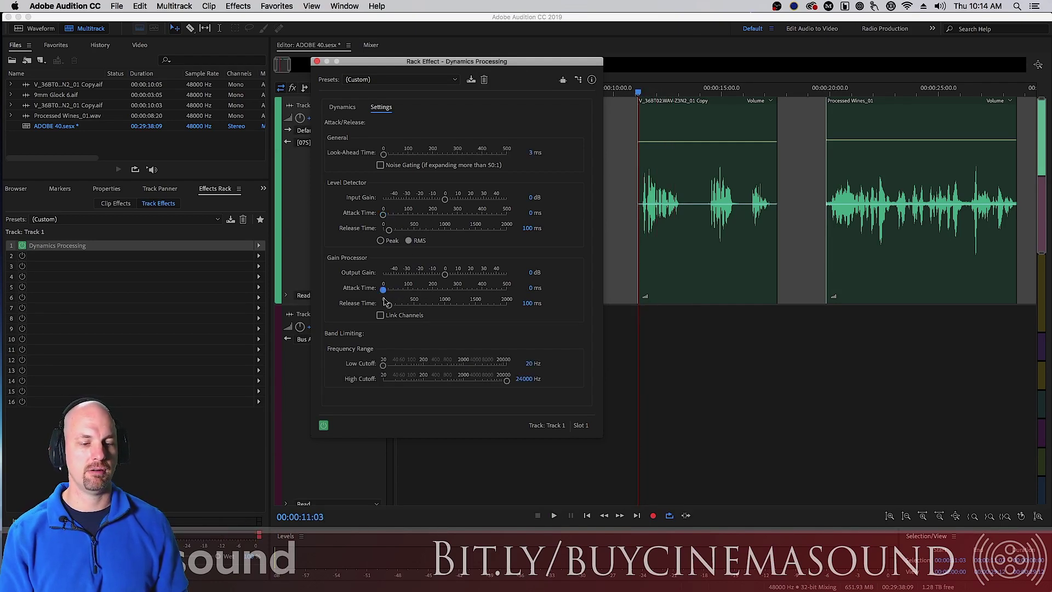
key(space)
key(space)
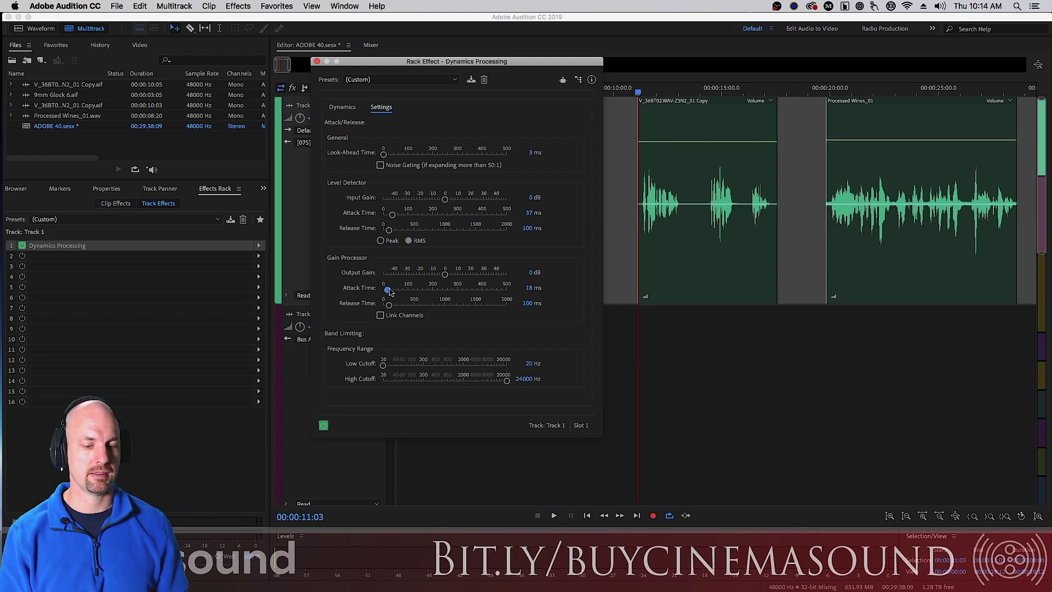
key(space)
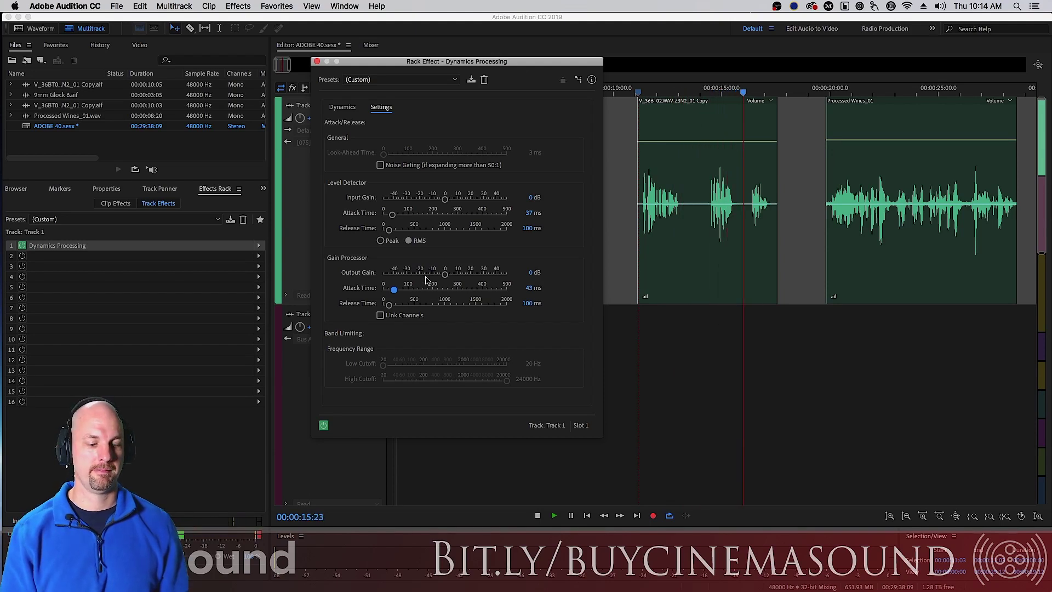
key(space)
click(342, 107)
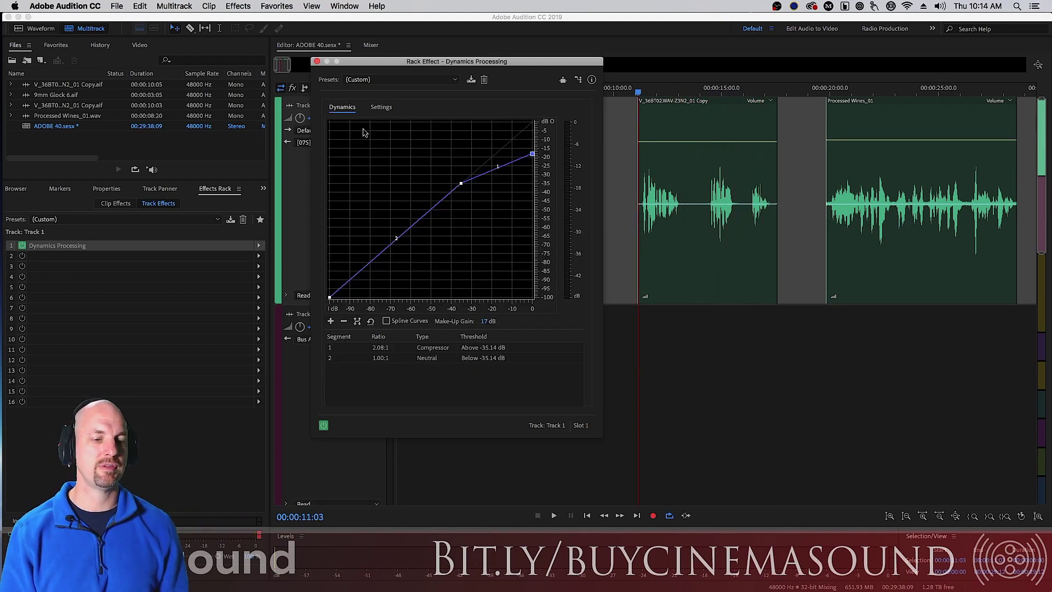
- Add low breakpoints for 1.79:1 expansion below -35.14 dB and full cut below -71.35 dB, previewing playback
click(335, 294)
mouse_move(337, 294)
mouse_down()
mouse_move(364, 308)
mouse_move(338, 297)
mouse_up()
key(space)
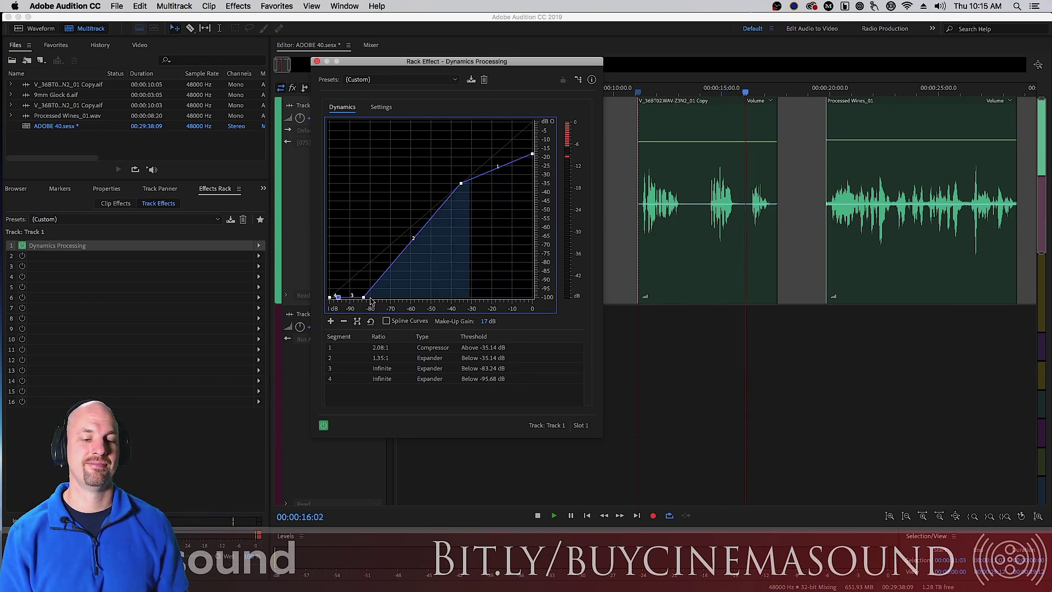
drag(363, 297, 387, 311)
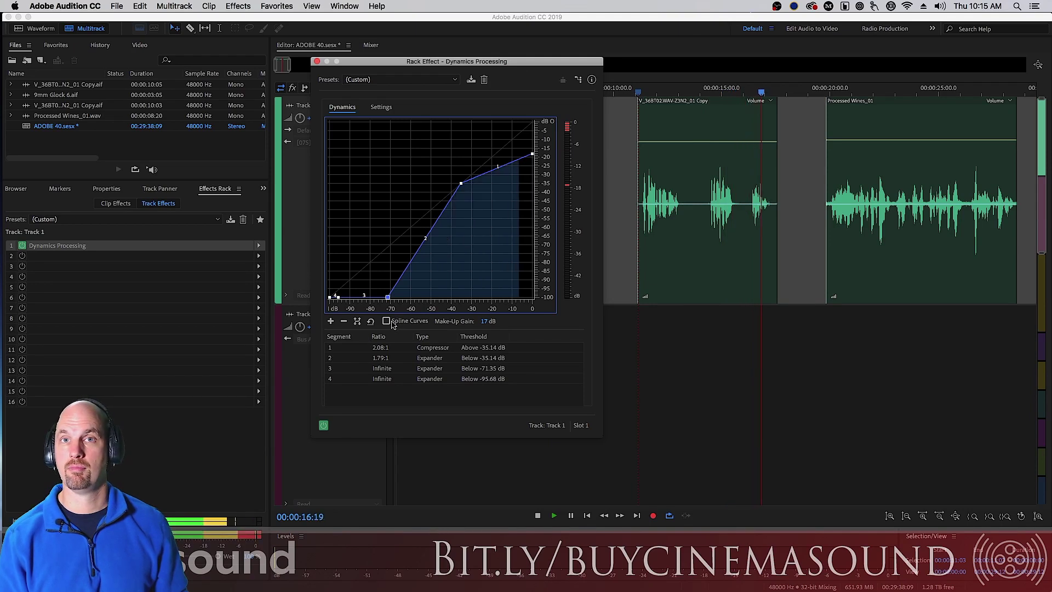
key(space)
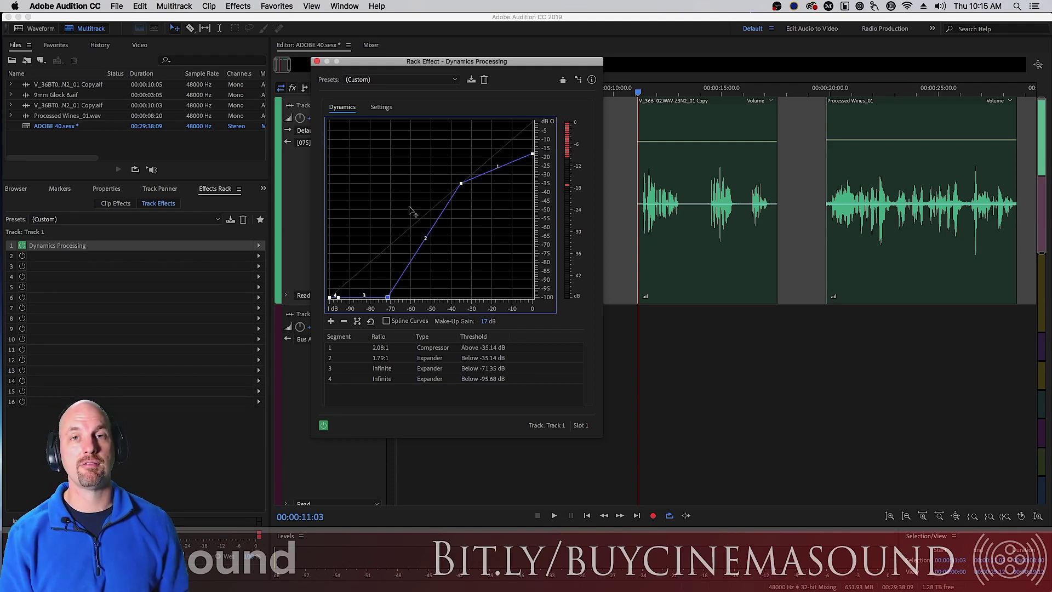
- Add two breakpoints on the upper curve near -25 dB and -20 dB, previewing playback
click(480, 174)
click(489, 169)
drag(480, 174, 481, 175)
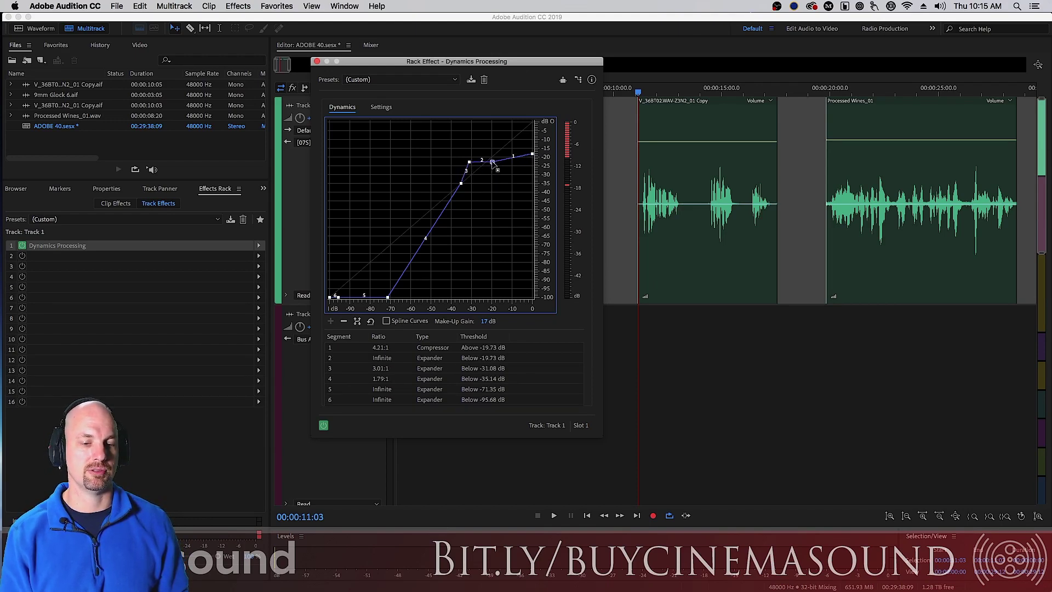
drag(492, 165, 492, 166)
key(space)
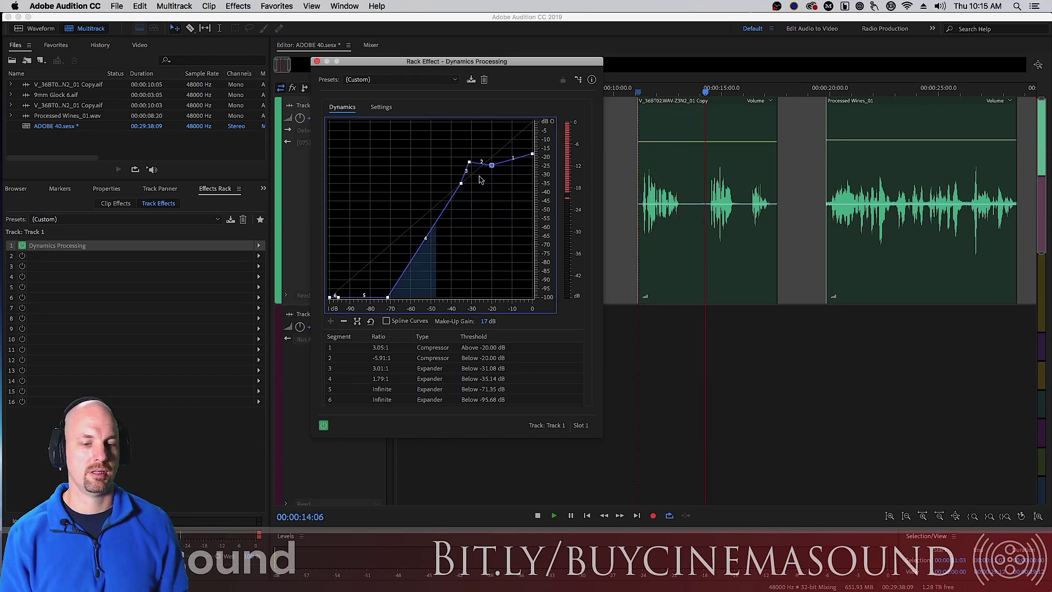
key(space)
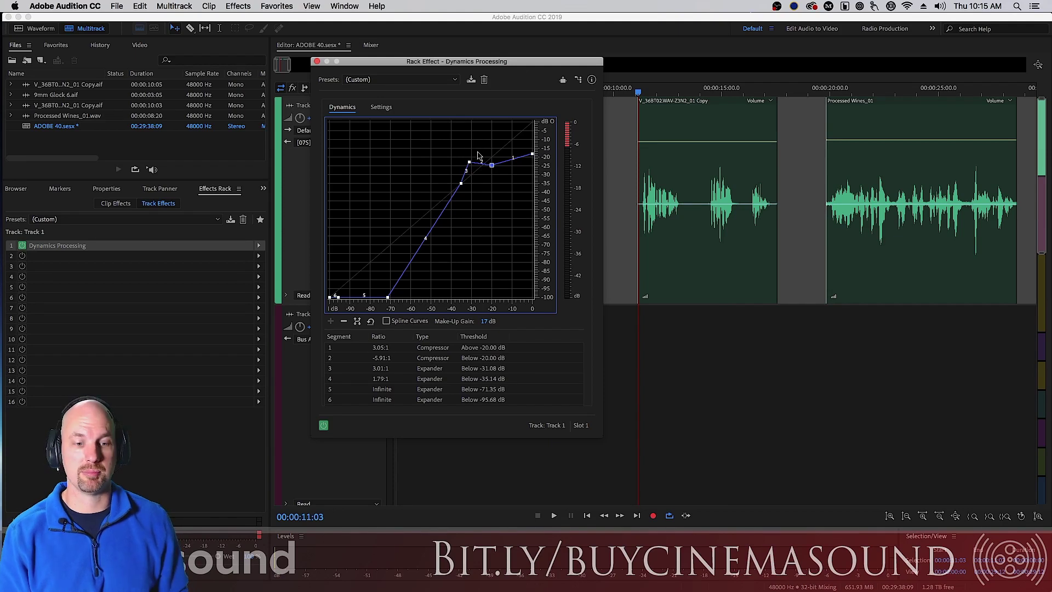
- Reshape the upper curve to a -4.42:1 ratio above -12.43 dB and 1.42:1 expansion below -22.16 dB
drag(469, 162, 478, 174)
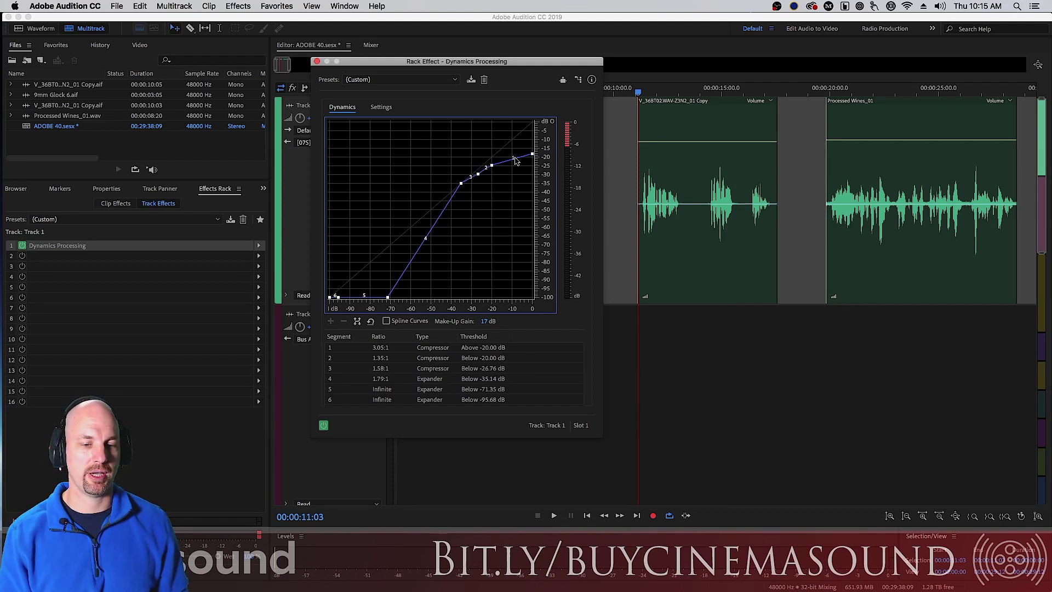
mouse_move(492, 165)
mouse_down()
mouse_move(507, 149)
mouse_move(487, 150)
mouse_up()
key(space)
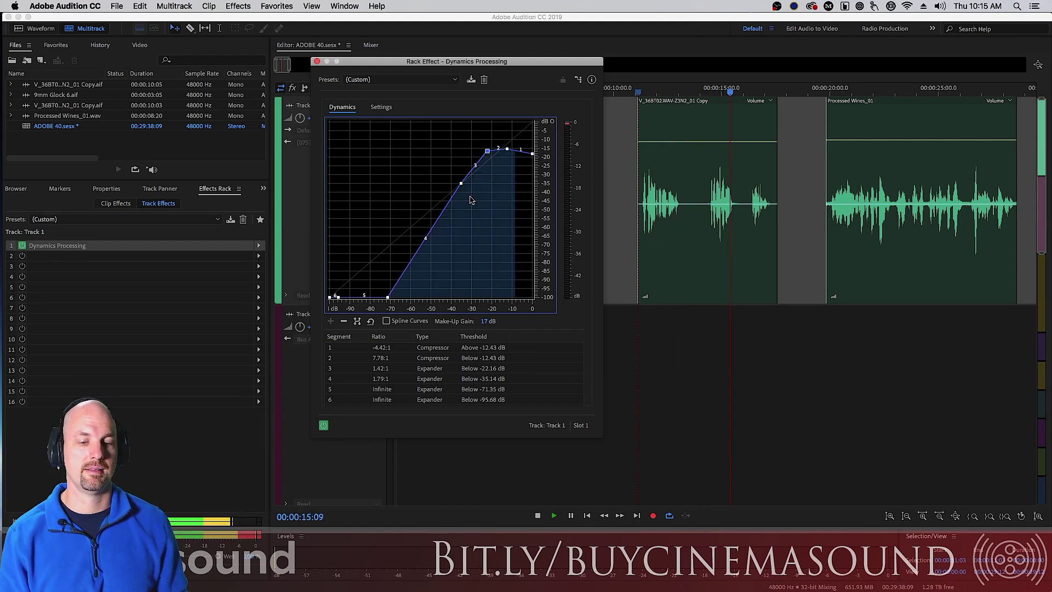
key(space)
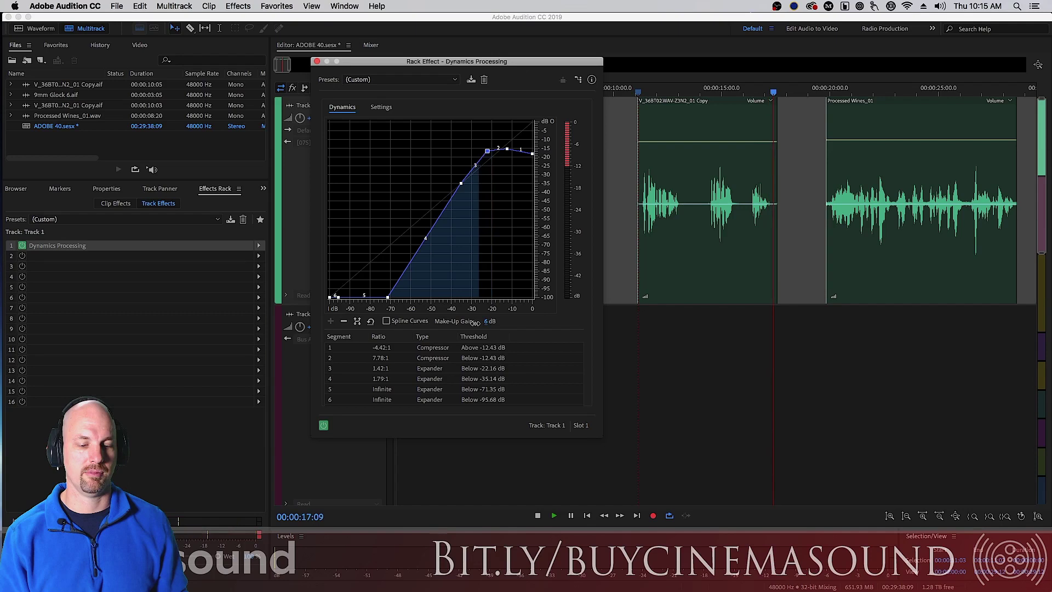
- Reduce Make-Up Gain to 8 dB and preview the final compress-and-expand settings
key(space)
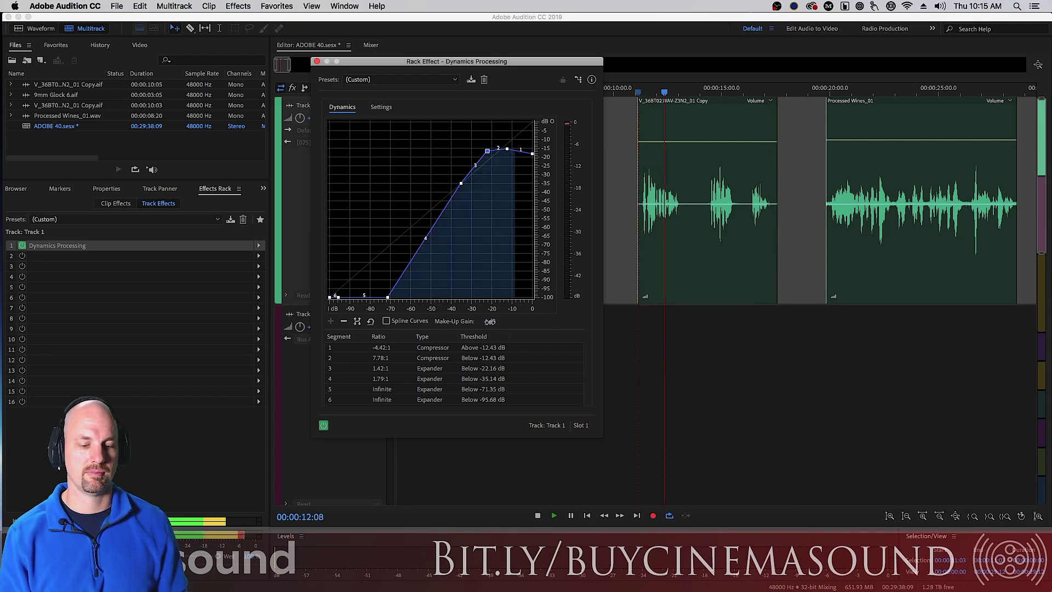
drag(485, 322, 508, 342)
key(space)
key(space)
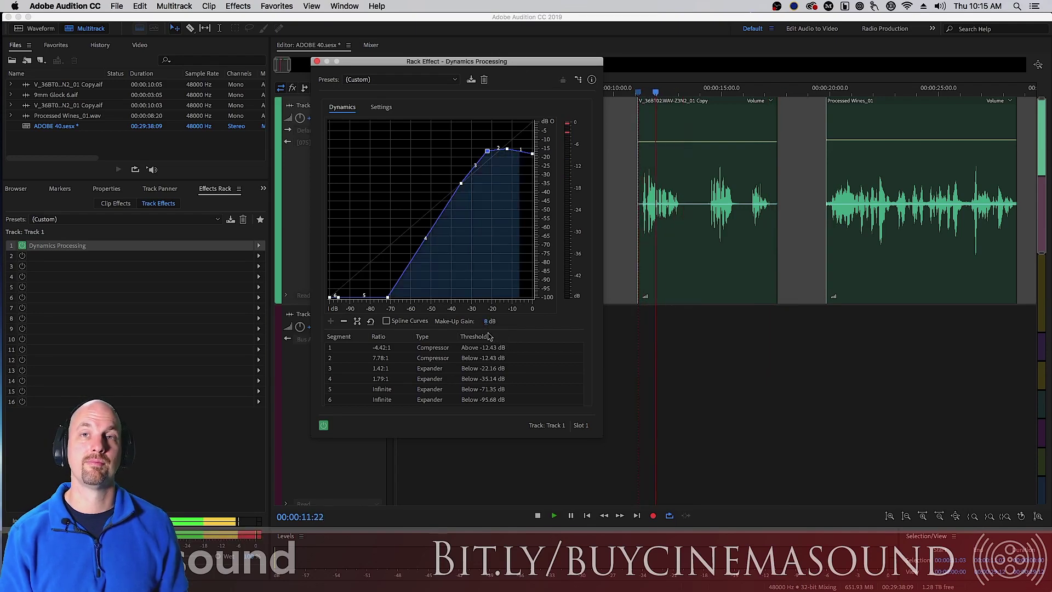
key(space)
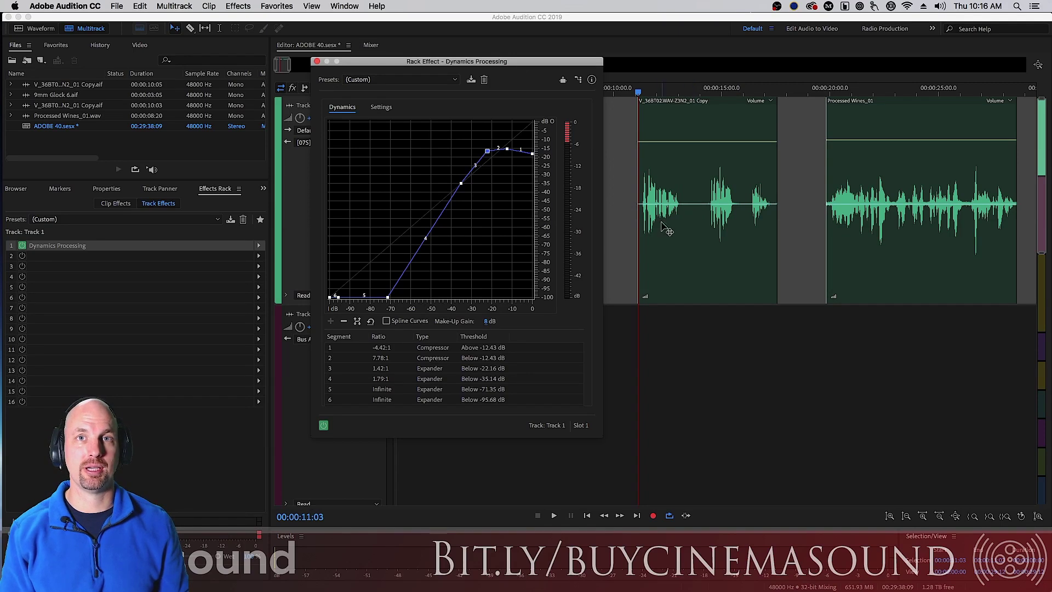
key(space)
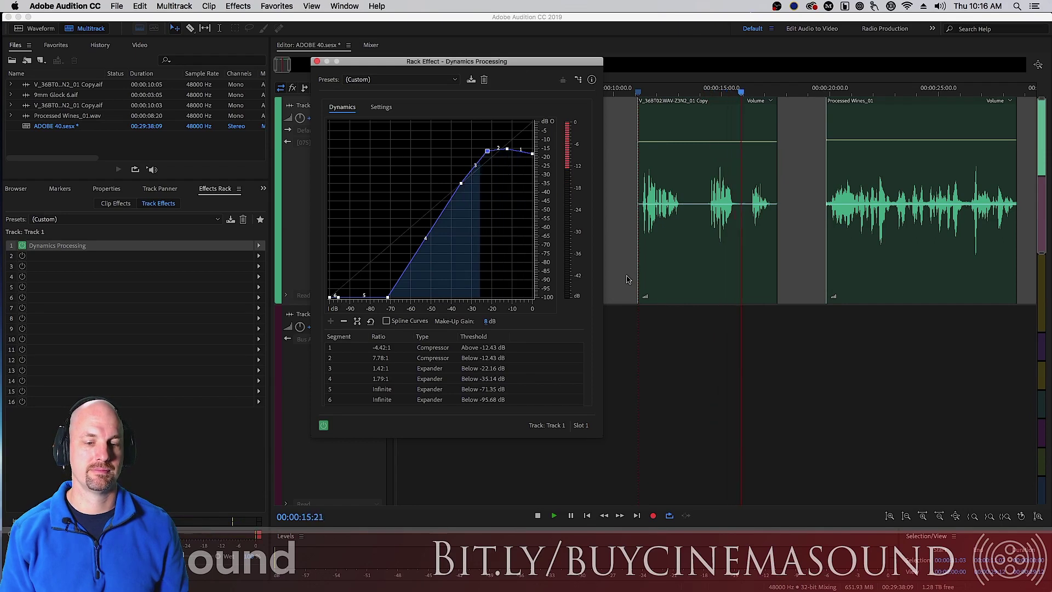
key(space)
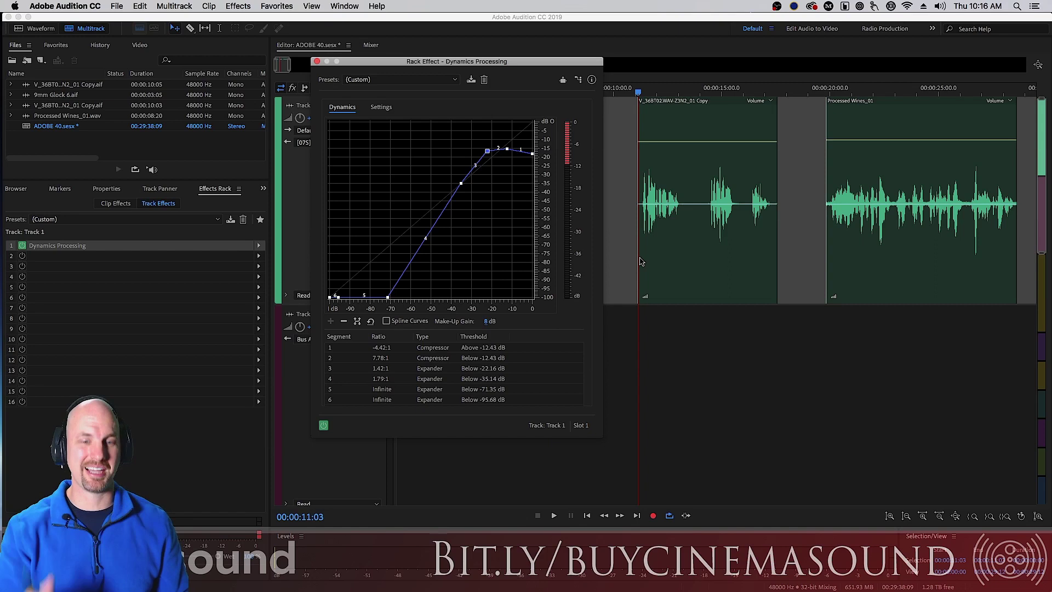
click(323, 426)
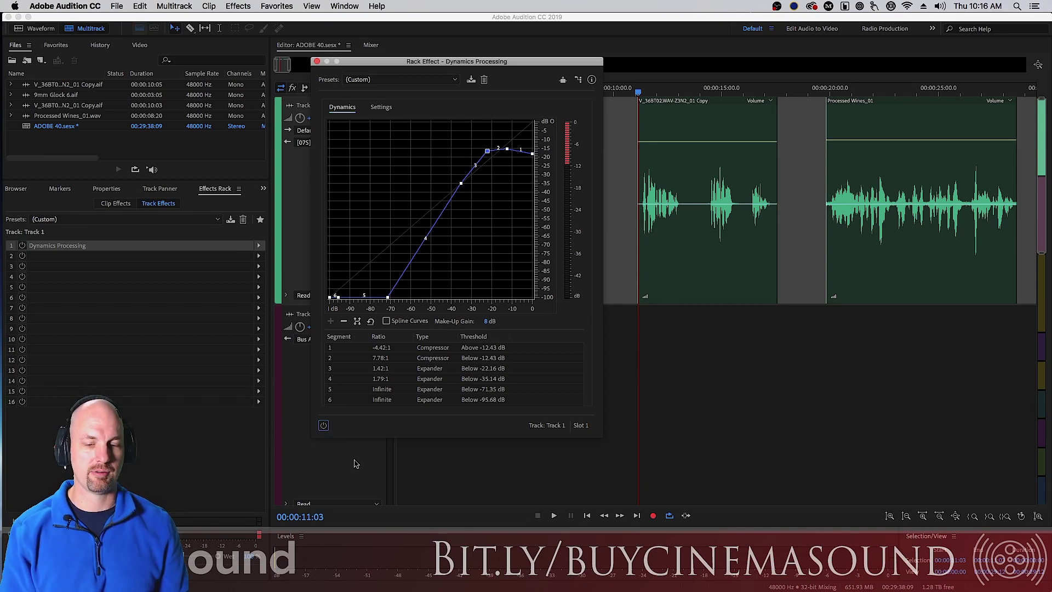
key(space)
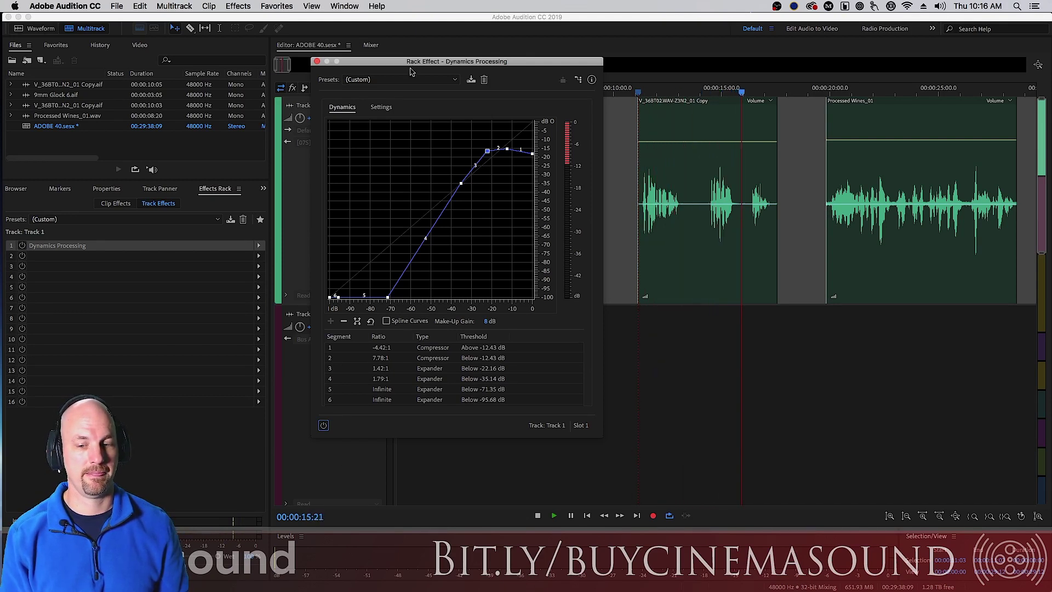
key(space)
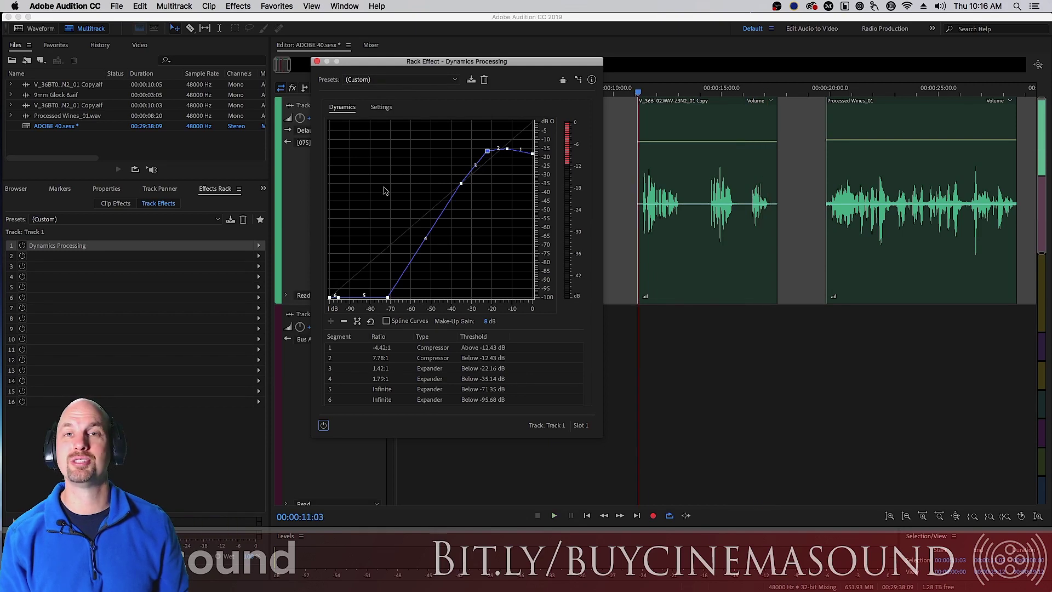
click(324, 426)
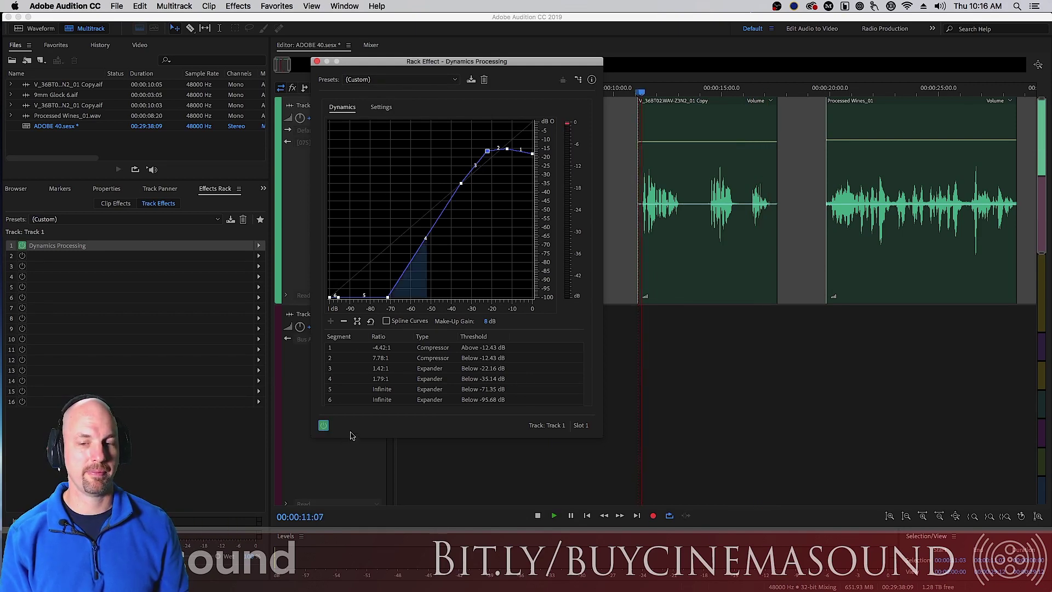
key(space)
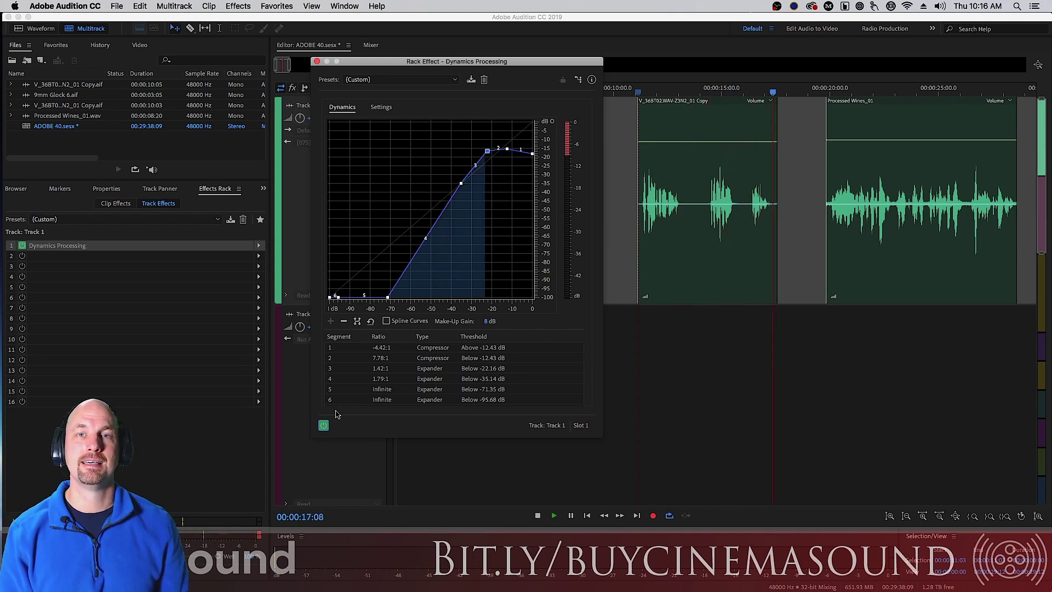
key(space)
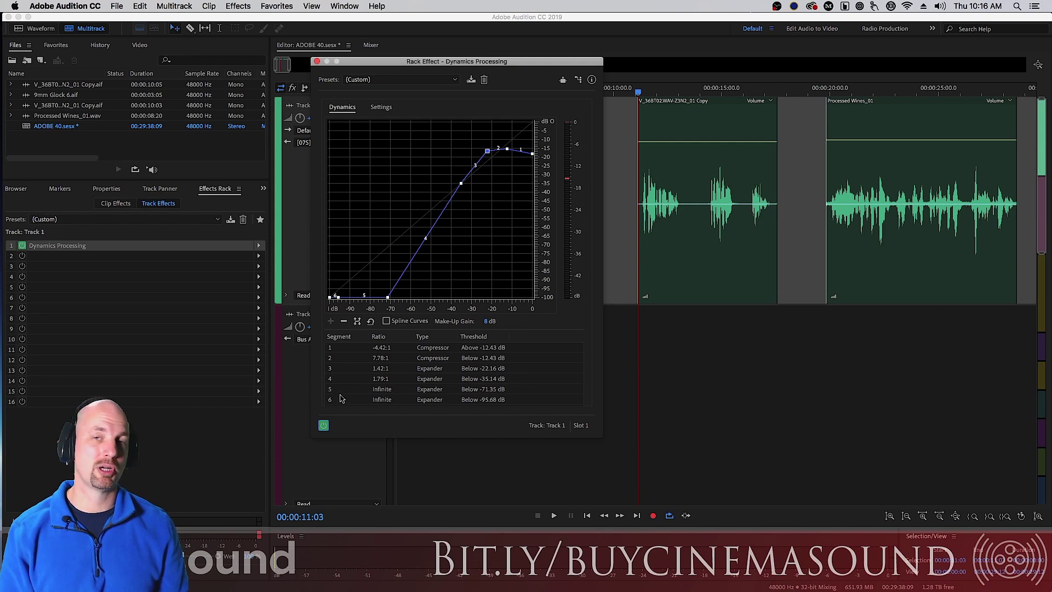